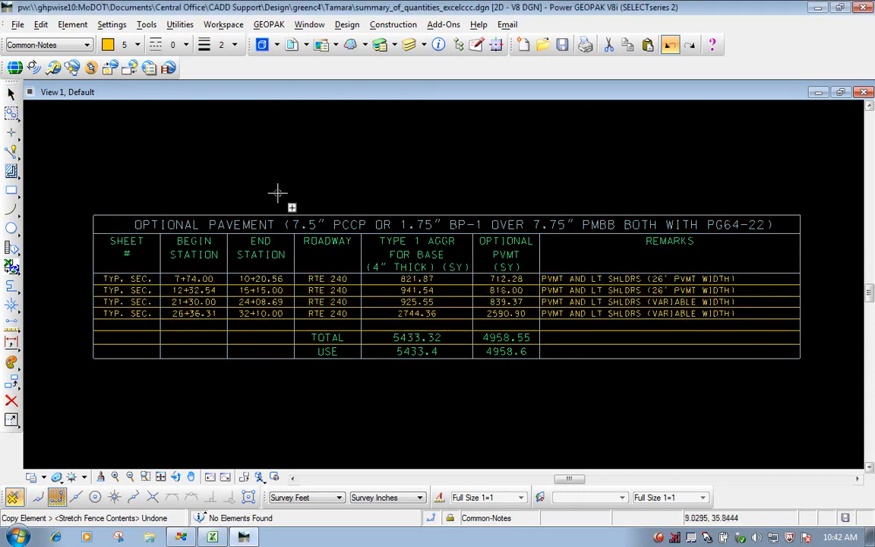
- Ungroup the whole optional pavement table into separate elements and clear the selection
{"action": "left_click", "coordinate": [12, 133]}
{"action": "left_click", "coordinate": [10, 92]}
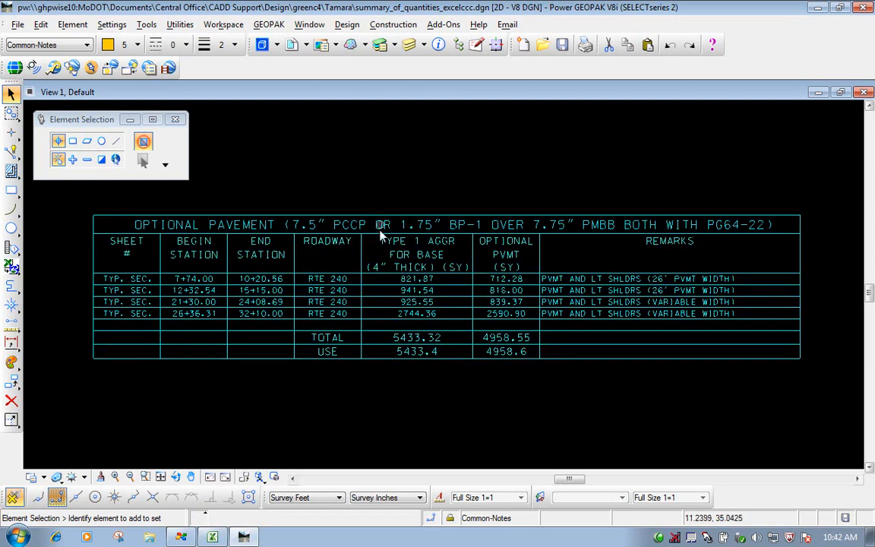
{"action": "left_click", "coordinate": [412, 245]}
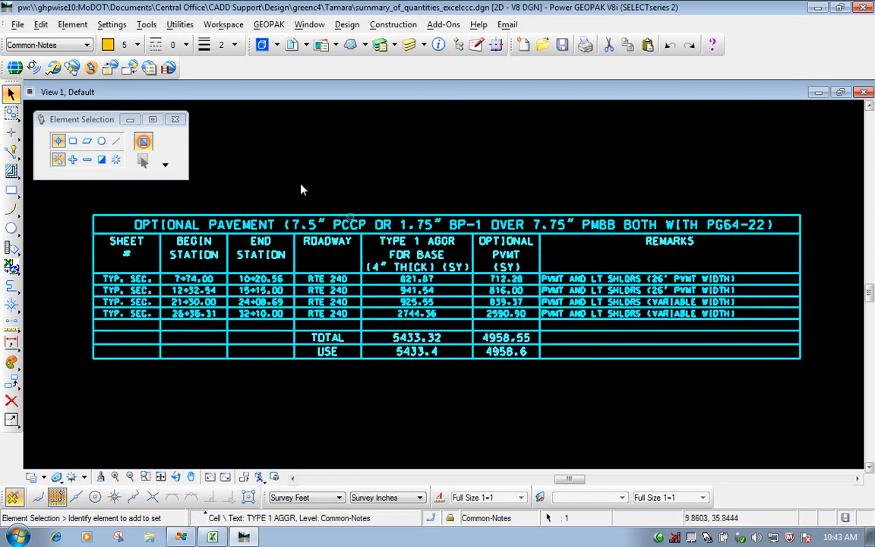
{"action": "left_click", "coordinate": [41, 25]}
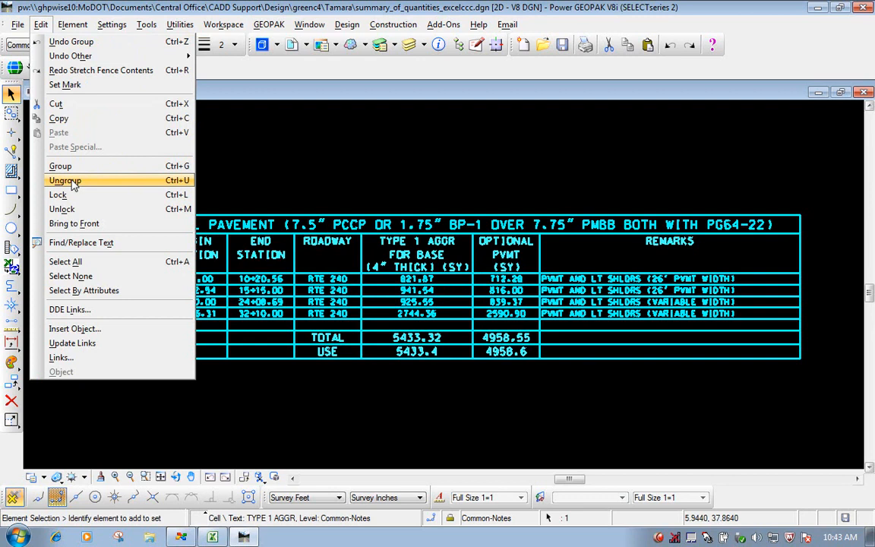
{"action": "left_click", "coordinate": [72, 184]}
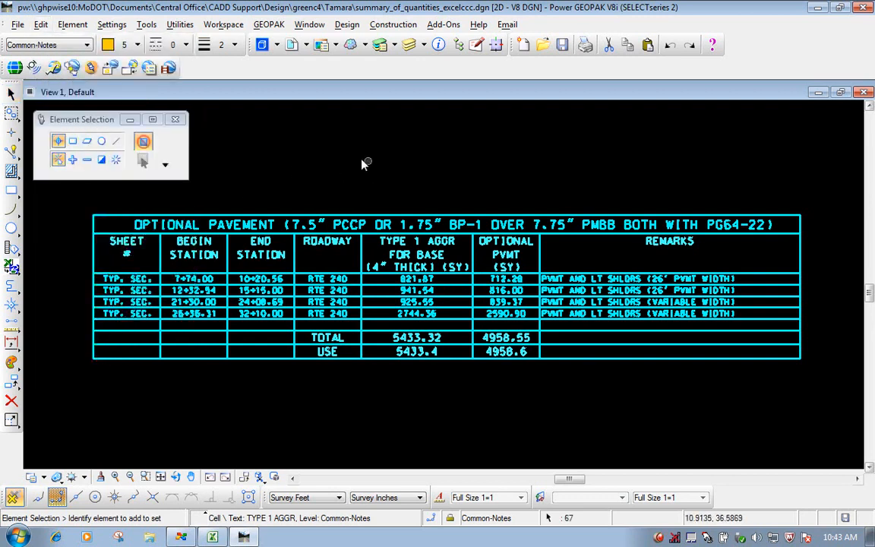
{"action": "left_click", "coordinate": [382, 146]}
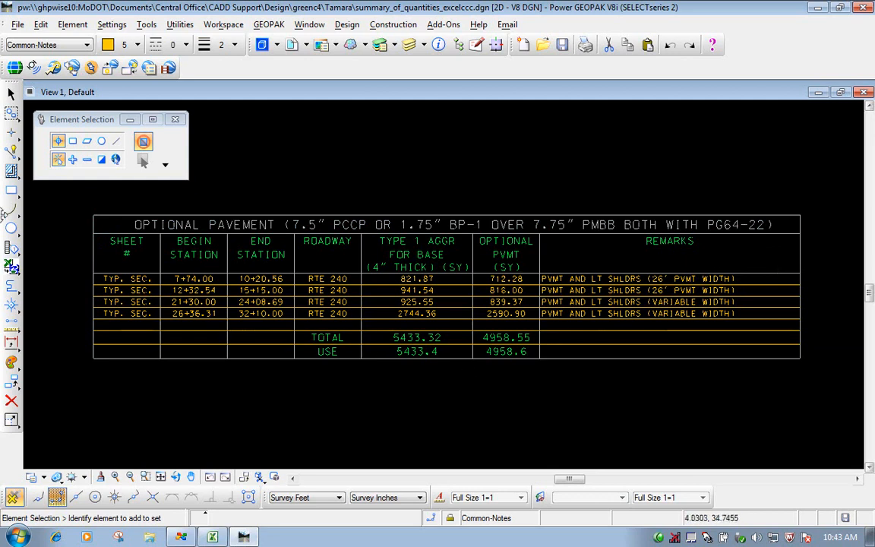
- Open the fence tools as a floating toolbox and start placing a Block fence in Inside mode
{"action": "left_click", "coordinate": [11, 112]}
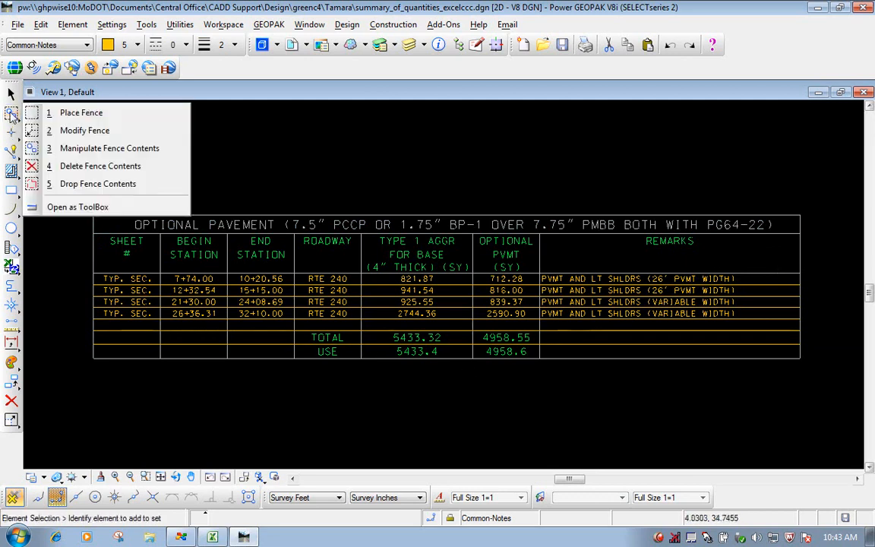
{"action": "left_click", "coordinate": [85, 207]}
{"action": "left_click_drag", "start_coordinate": [141, 194], "coordinate": [264, 114]}
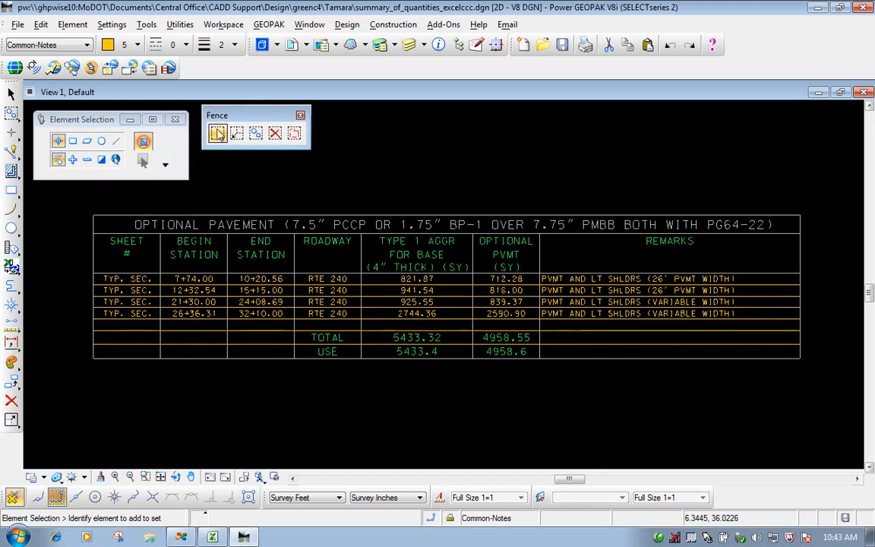
{"action": "left_click", "coordinate": [217, 134]}
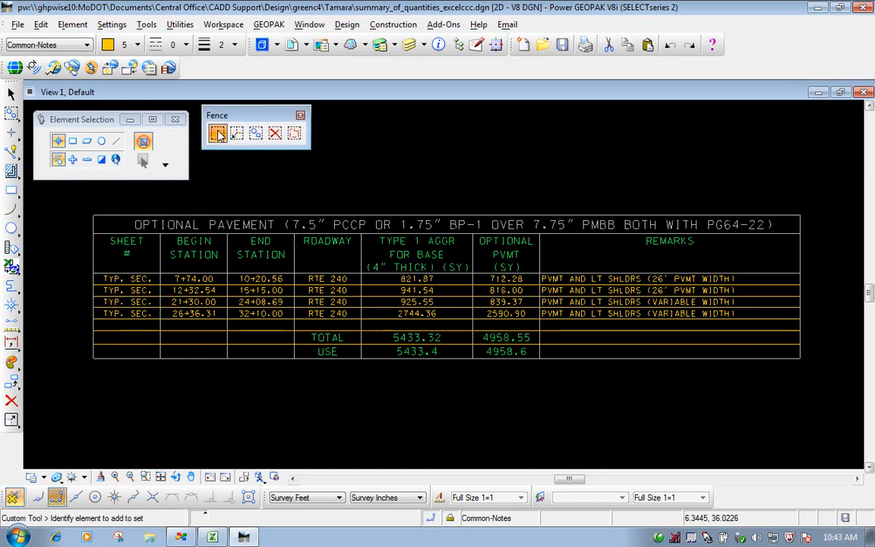
{"action": "left_click_drag", "start_coordinate": [114, 120], "coordinate": [117, 126]}
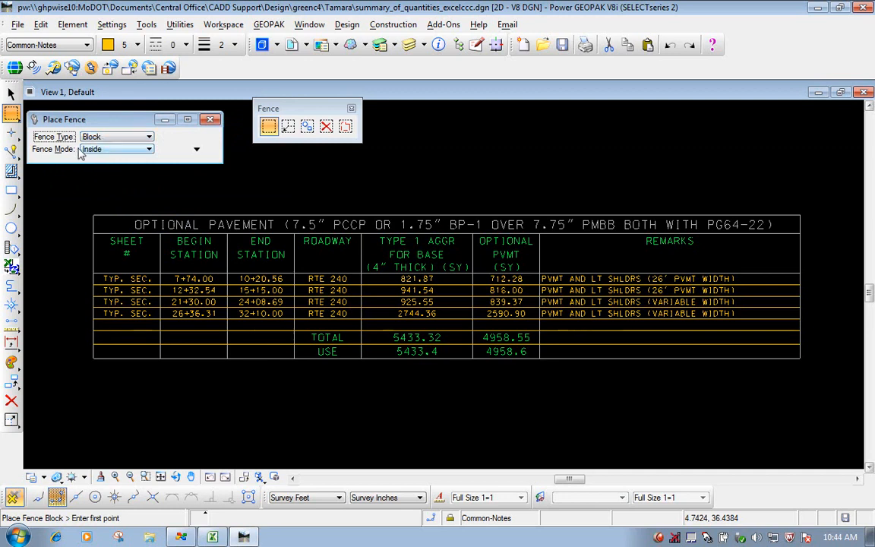
- Place a block fence around the table's title row and clear it again
{"action": "left_click", "coordinate": [84, 203]}
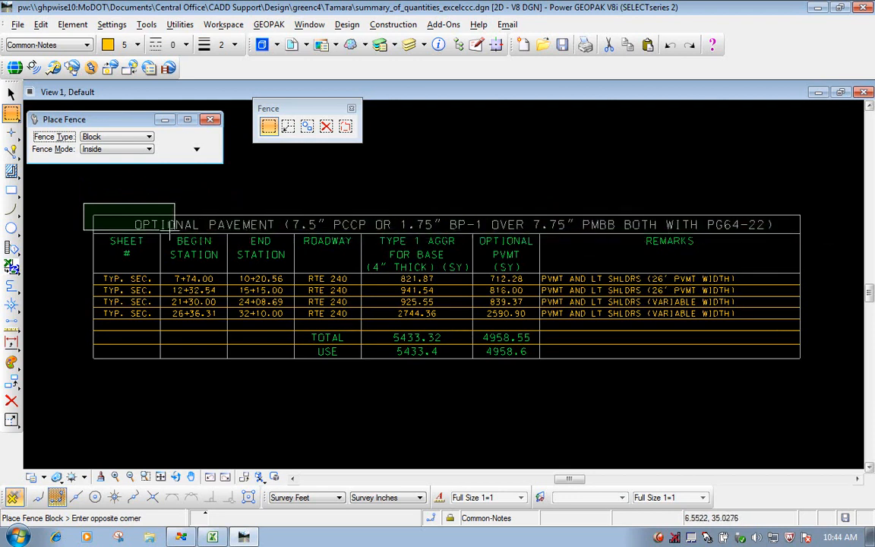
{"action": "left_click", "coordinate": [816, 241]}
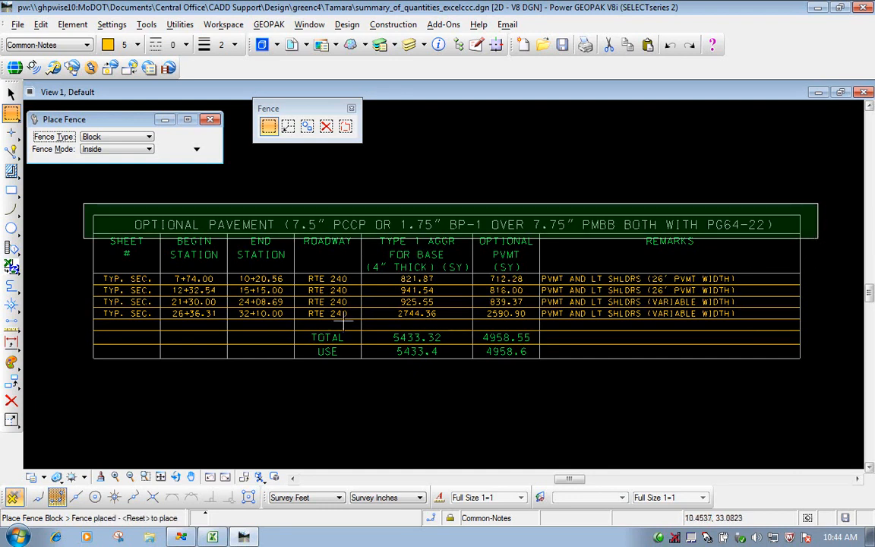
{"action": "left_click", "coordinate": [269, 127]}
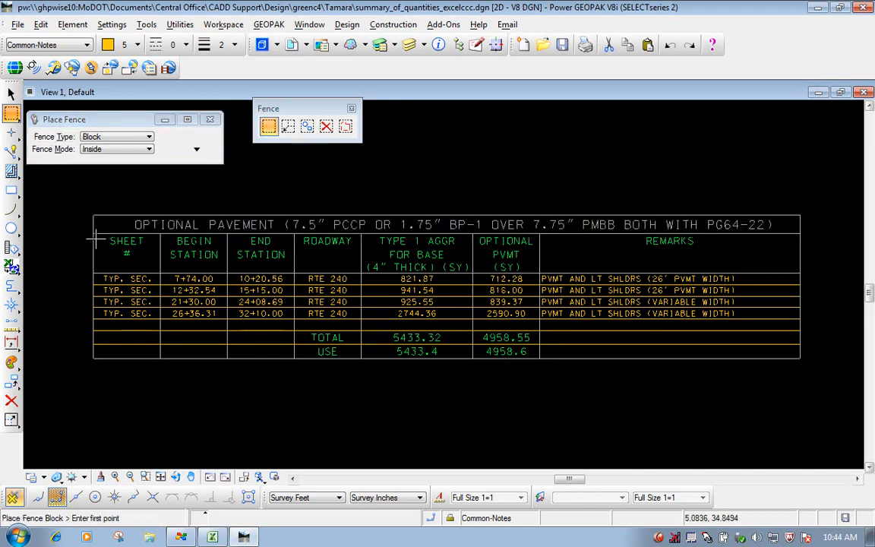
- Measure the height of the blank row above TOTAL between its two corners on the table's outer edge, using the Between Points method
{"action": "left_click", "coordinate": [11, 322]}
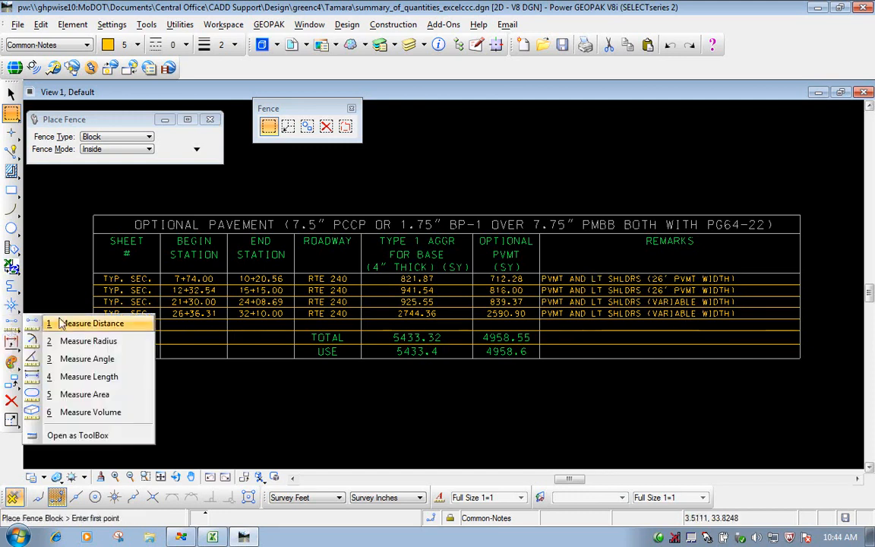
{"action": "left_click", "coordinate": [80, 437]}
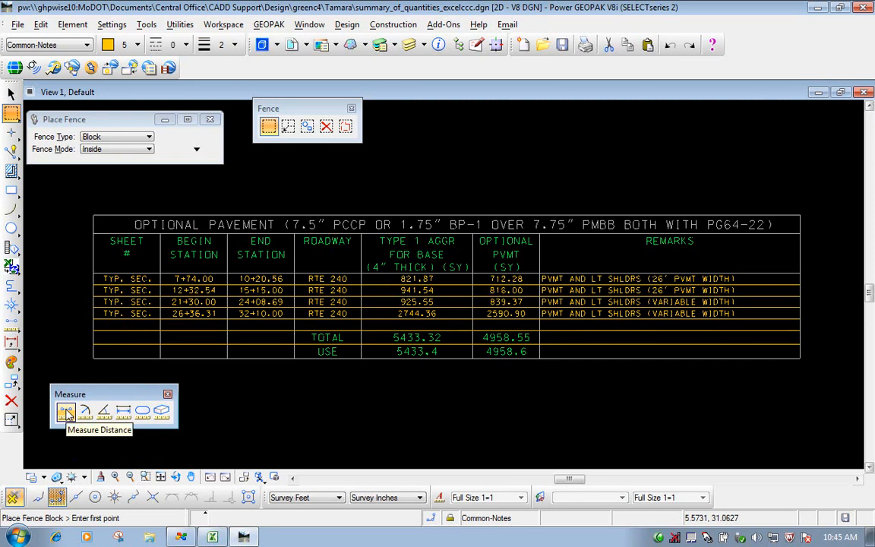
{"action": "left_click", "coordinate": [66, 413]}
{"action": "left_click", "coordinate": [116, 138]}
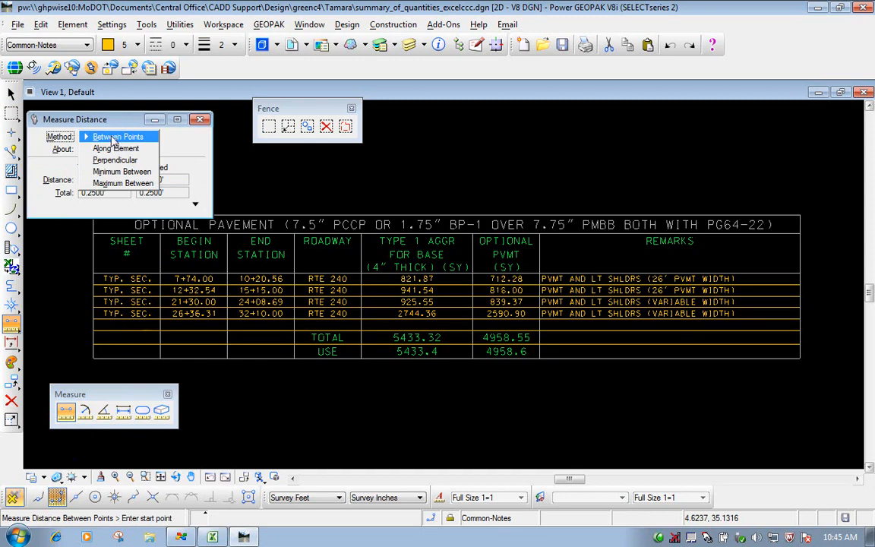
{"action": "left_click", "coordinate": [113, 137]}
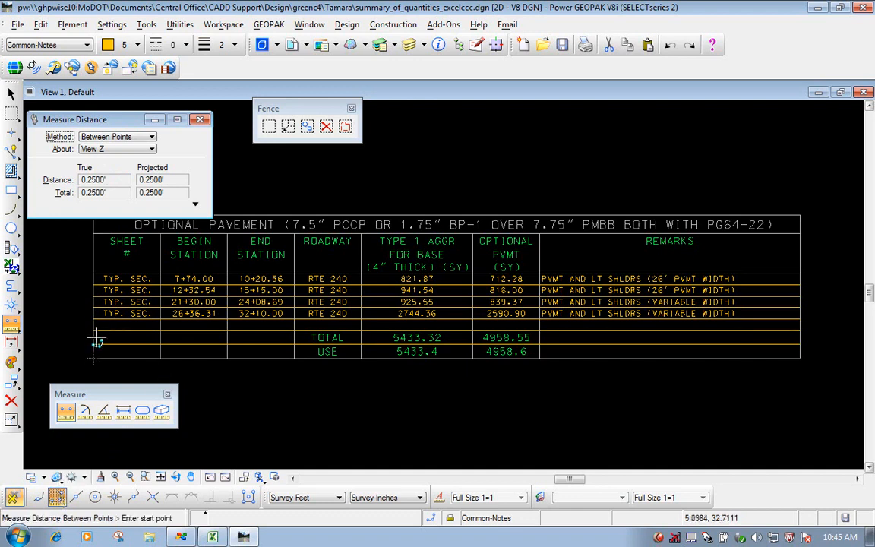
{"action": "scroll", "coordinate": [99, 314], "scroll_direction": "up", "scroll_amount": 3}
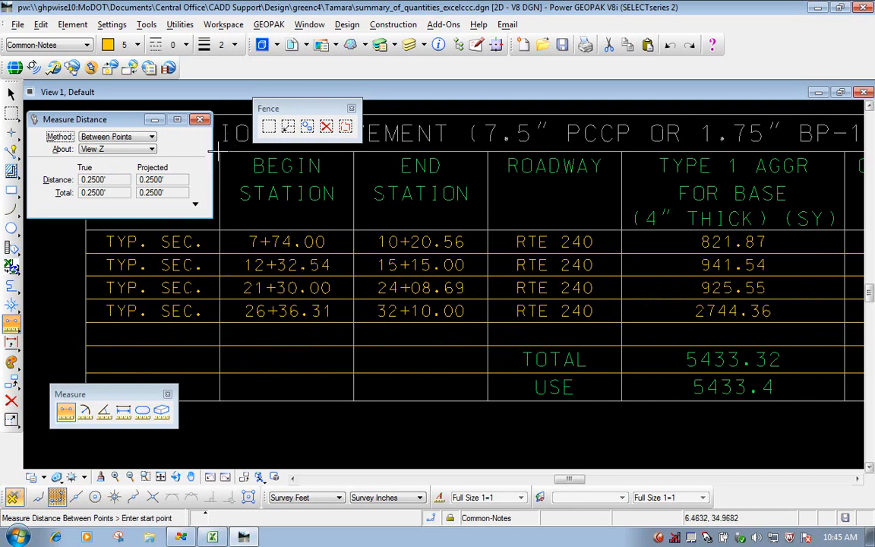
{"action": "left_click", "coordinate": [85, 322]}
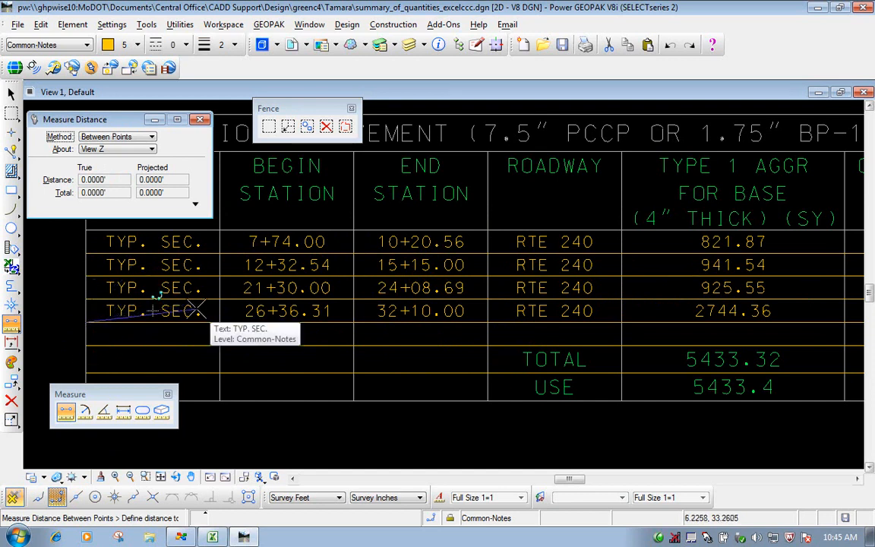
{"action": "left_click", "coordinate": [87, 346]}
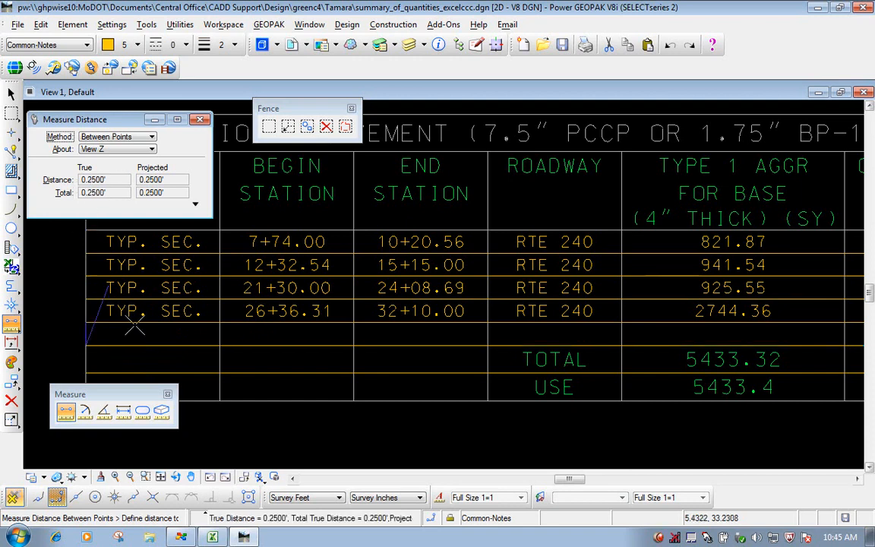
{"action": "left_click", "coordinate": [168, 395]}
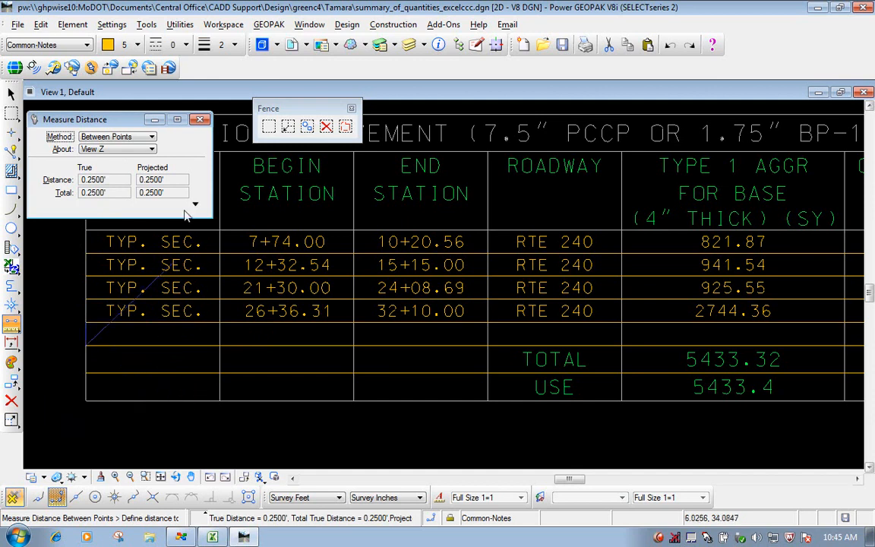
{"action": "left_click", "coordinate": [200, 119]}
{"action": "scroll", "coordinate": [298, 237], "scroll_direction": "down", "scroll_amount": 1}
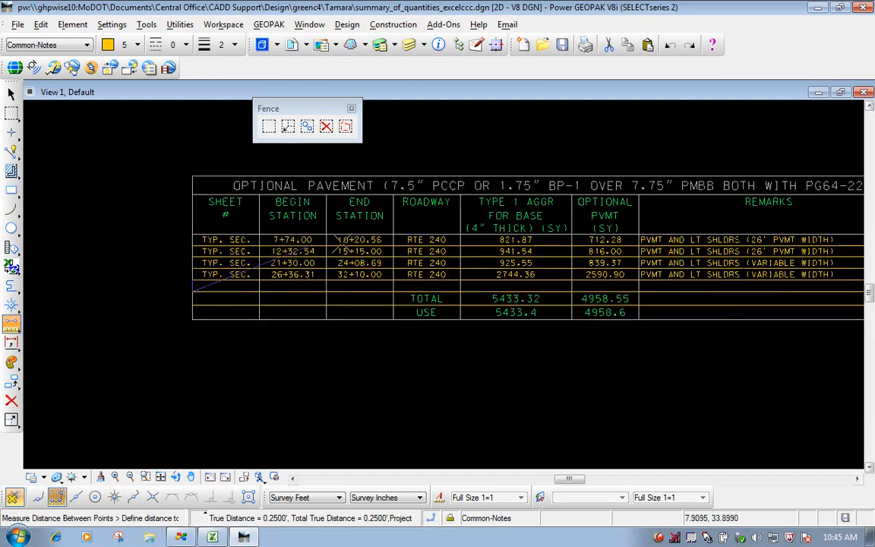
{"action": "right_click", "coordinate": [388, 151]}
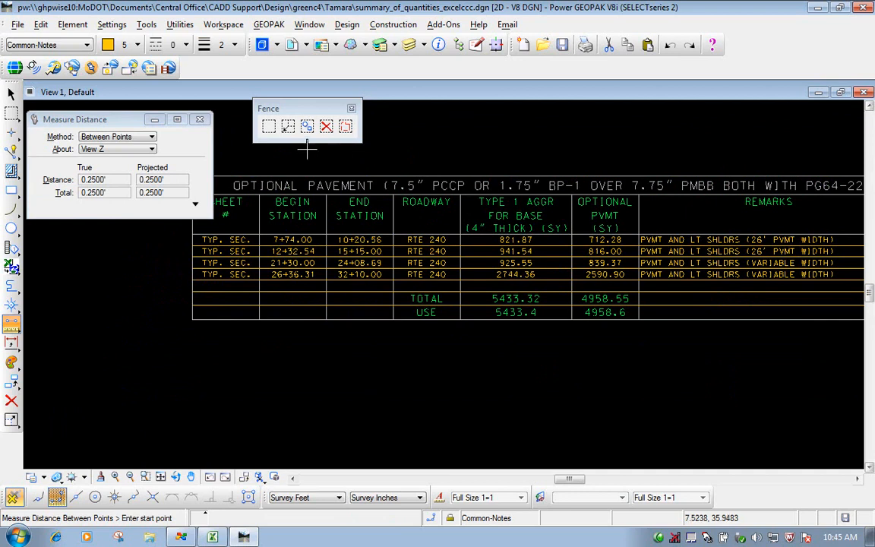
{"action": "left_click", "coordinate": [199, 119]}
- Place a Block fence in Inside mode around the title row, enclosing the table's top border and title text
{"action": "left_click", "coordinate": [858, 479]}
{"action": "left_click", "coordinate": [858, 480]}
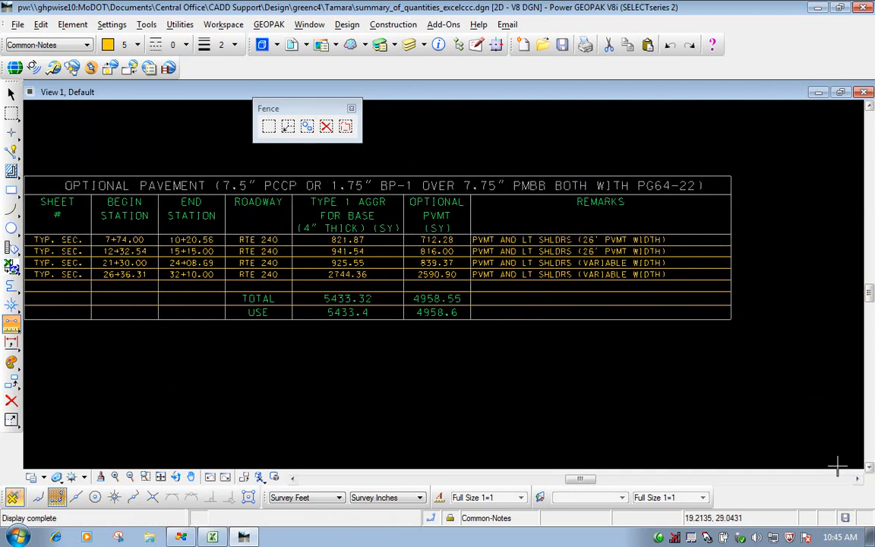
{"action": "left_click", "coordinate": [292, 478]}
{"action": "left_click_drag", "start_coordinate": [287, 116], "coordinate": [96, 129]}
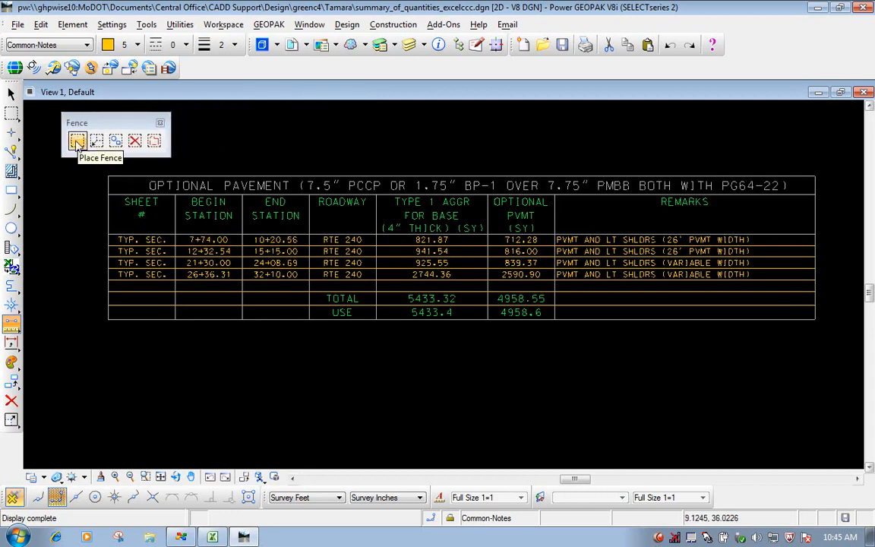
{"action": "left_click", "coordinate": [77, 142]}
{"action": "left_click", "coordinate": [102, 171]}
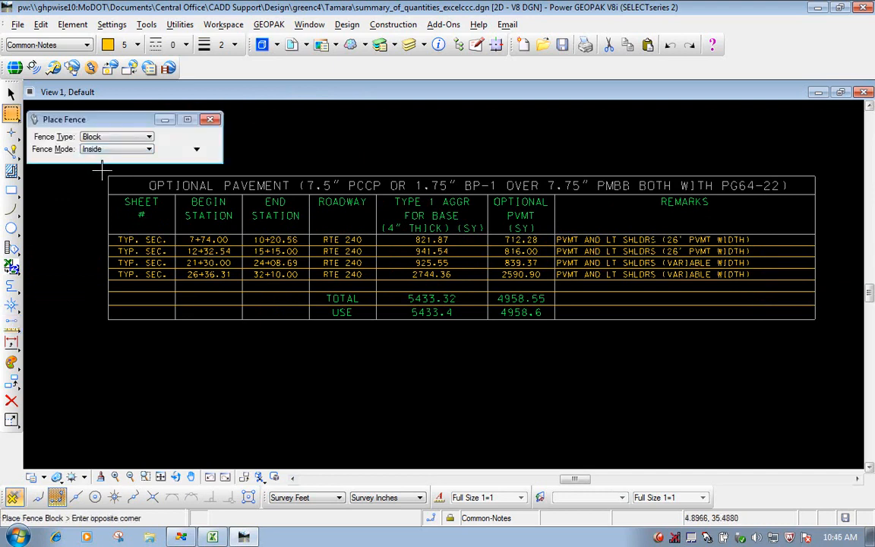
{"action": "left_click", "coordinate": [821, 197]}
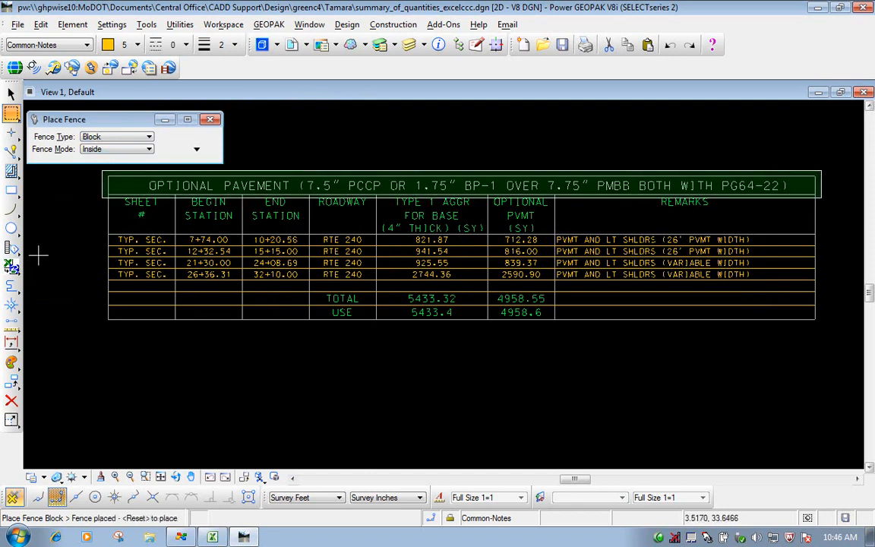
- Reopen the floating fence toolbox and set Manipulate Fence Contents to Stretch for the fenced title row
{"action": "left_click", "coordinate": [10, 113]}
{"action": "left_click", "coordinate": [84, 203]}
{"action": "left_click_drag", "start_coordinate": [159, 190], "coordinate": [291, 118]}
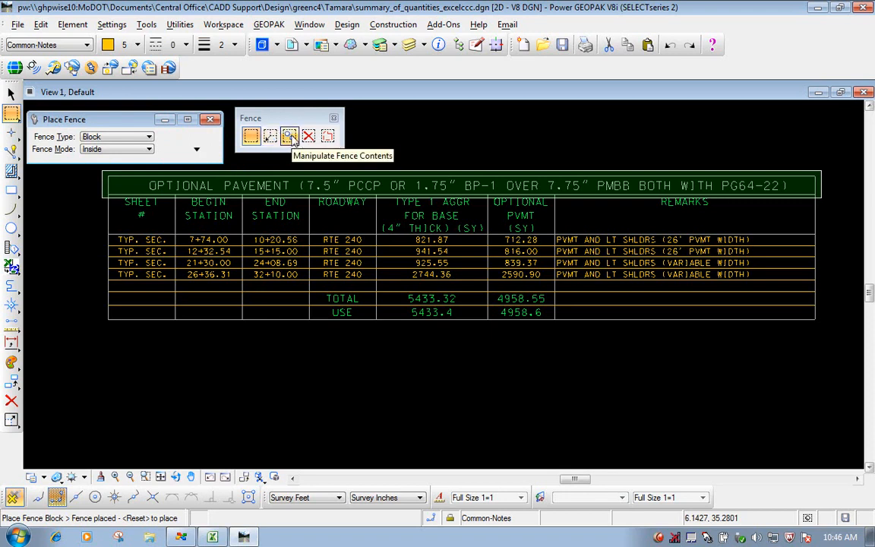
{"action": "left_click", "coordinate": [289, 135]}
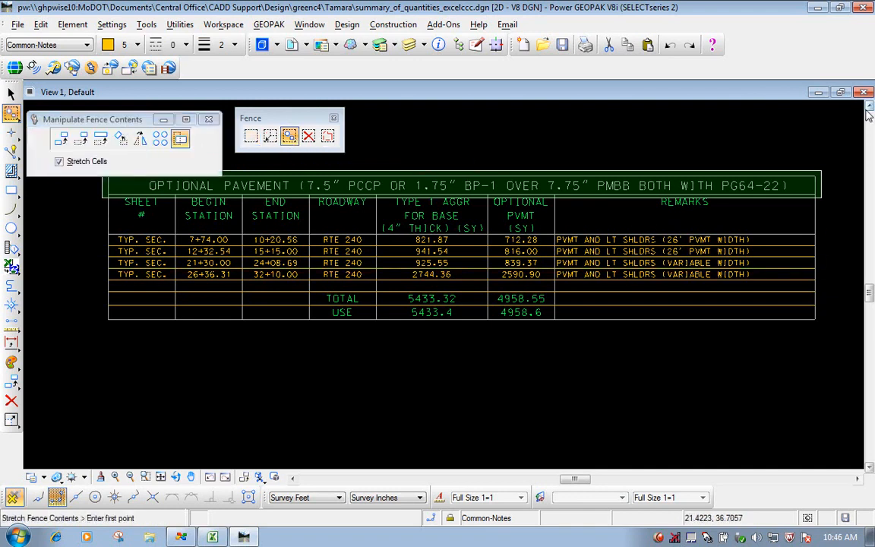
{"action": "left_click", "coordinate": [869, 467]}
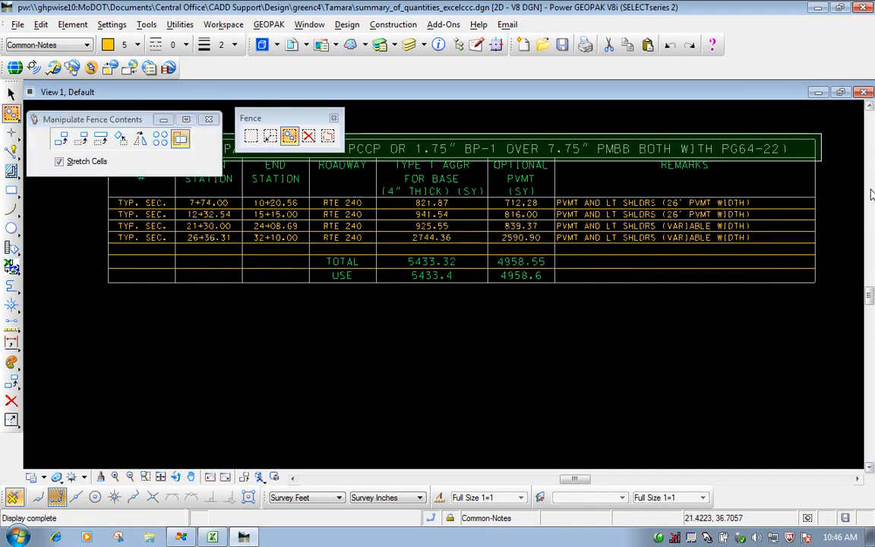
{"action": "left_click", "coordinate": [869, 107]}
{"action": "left_click", "coordinate": [869, 108]}
{"action": "left_click", "coordinate": [869, 107]}
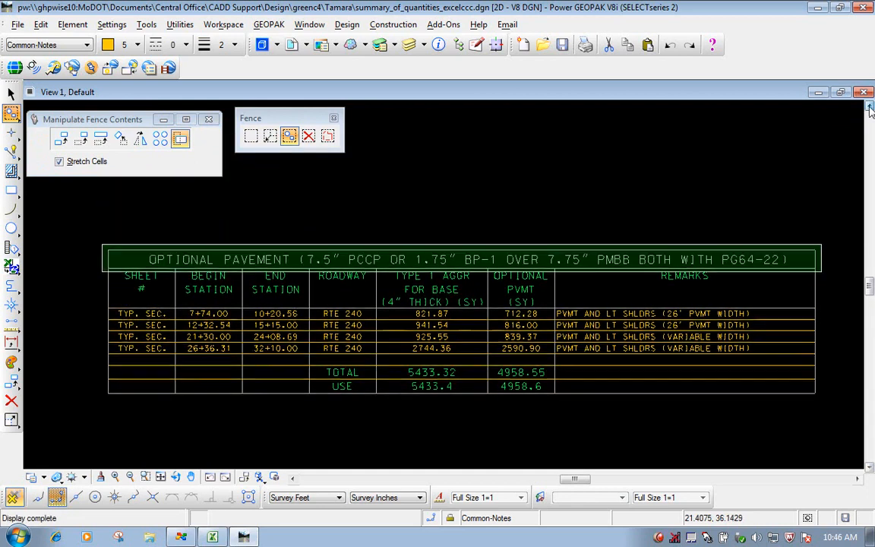
{"action": "left_click", "coordinate": [180, 139]}
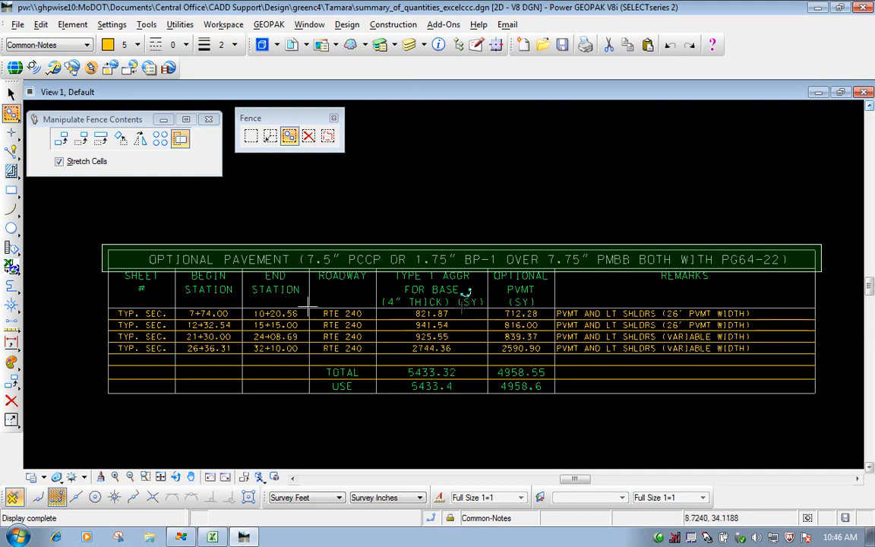
- Stretch the fenced title row straight up by 0.25 using AccuDraw, and clear the fence
{"action": "left_click", "coordinate": [496, 45]}
{"action": "left_click_drag", "start_coordinate": [228, 122], "coordinate": [740, 129]}
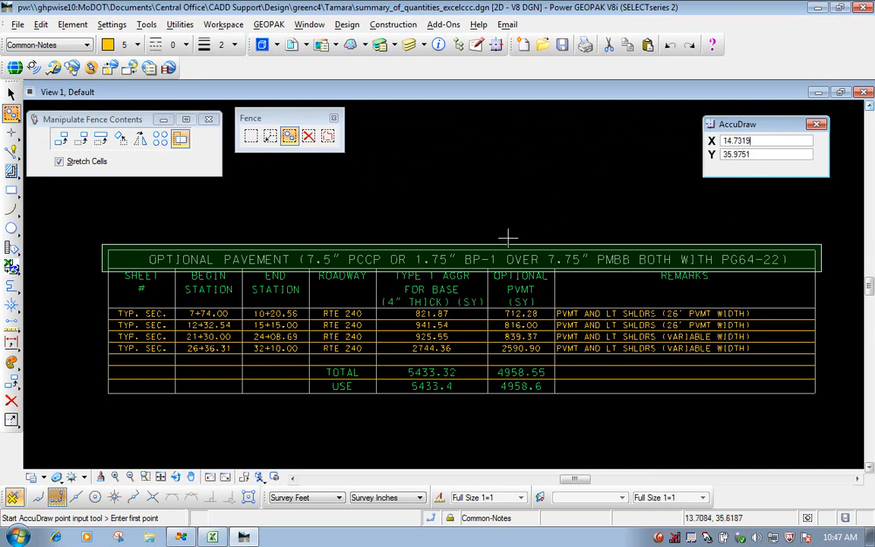
{"action": "left_click", "coordinate": [289, 137]}
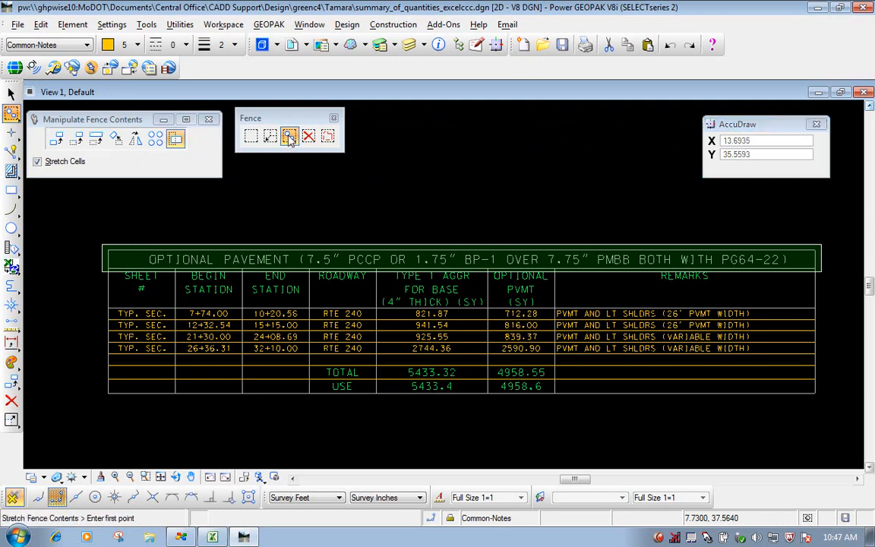
{"action": "left_click", "coordinate": [130, 122]}
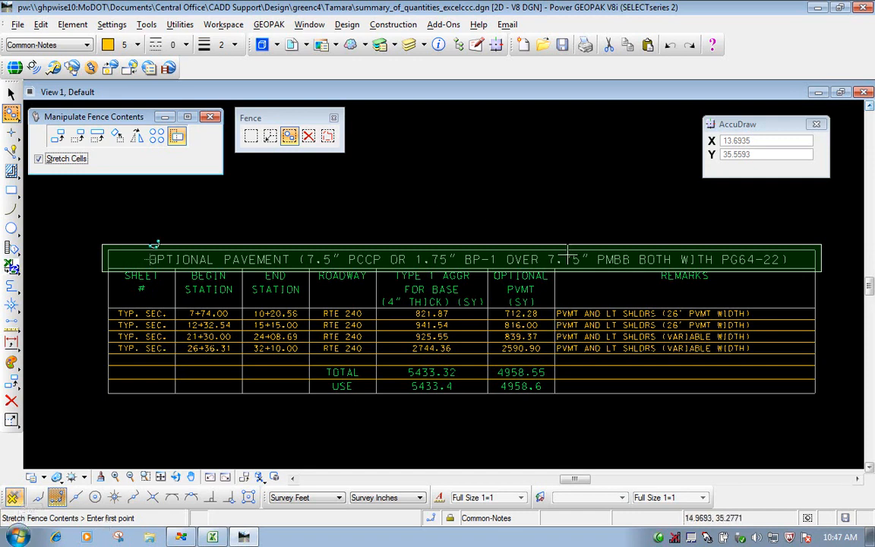
{"action": "left_click", "coordinate": [501, 224]}
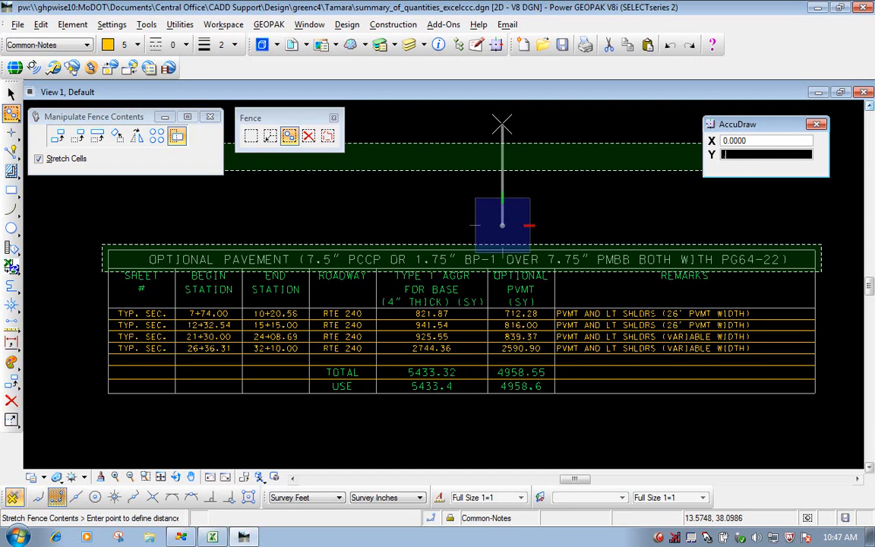
{"action": "type", "text": ".25"}
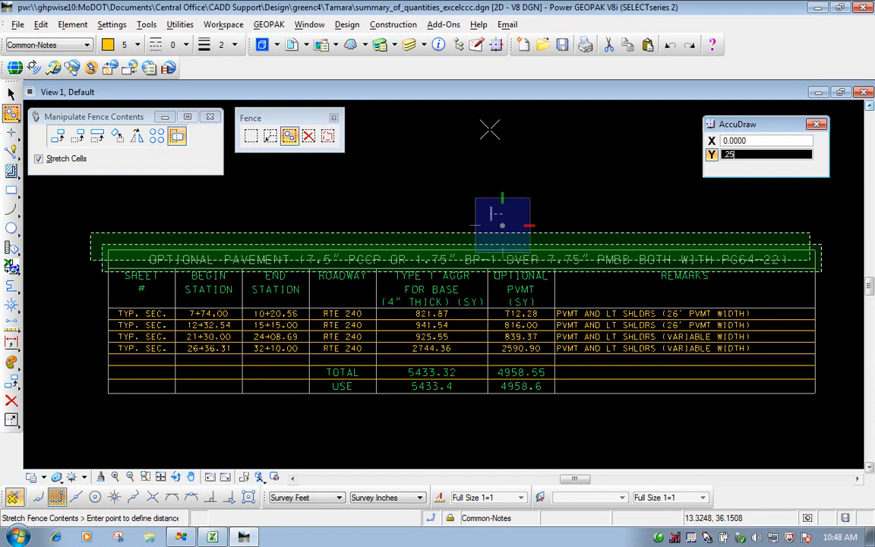
{"action": "left_click", "coordinate": [508, 139]}
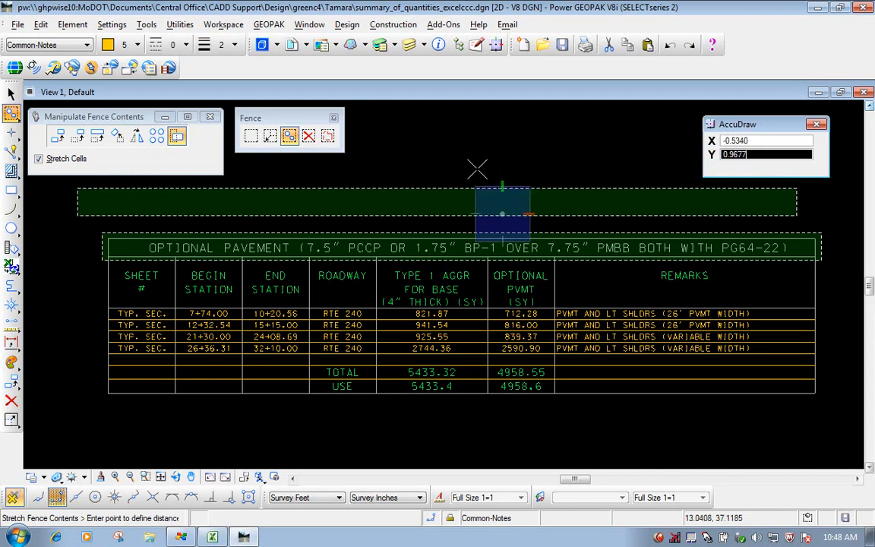
{"action": "right_click", "coordinate": [488, 165]}
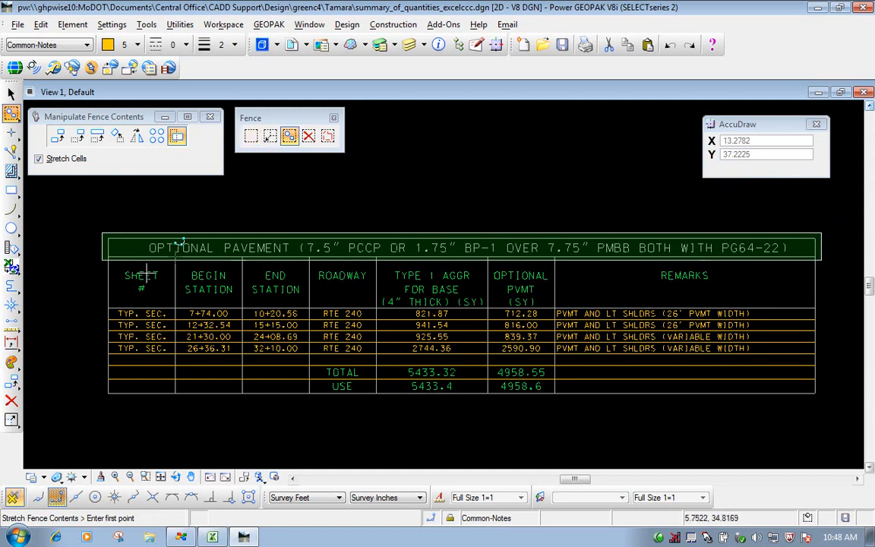
{"action": "left_click", "coordinate": [250, 136]}
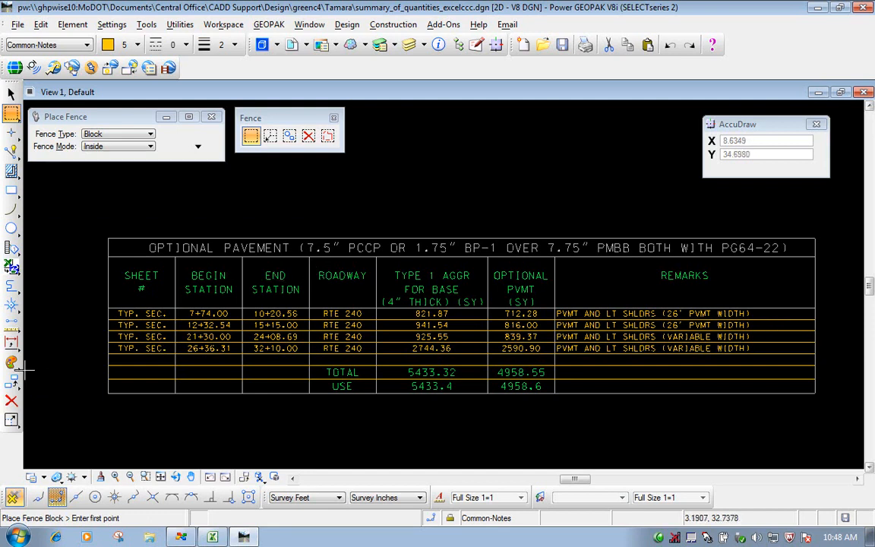
- Copy the line beneath the title row parallel downward at a distance of 0.2500, using Original mode and keeping the original
{"action": "left_click_drag", "start_coordinate": [12, 379], "coordinate": [29, 374]}
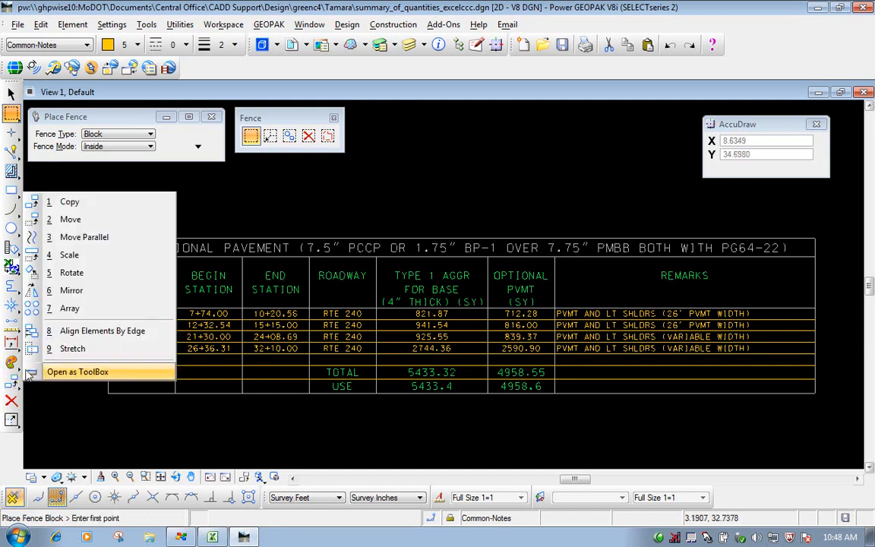
{"action": "left_click", "coordinate": [79, 238]}
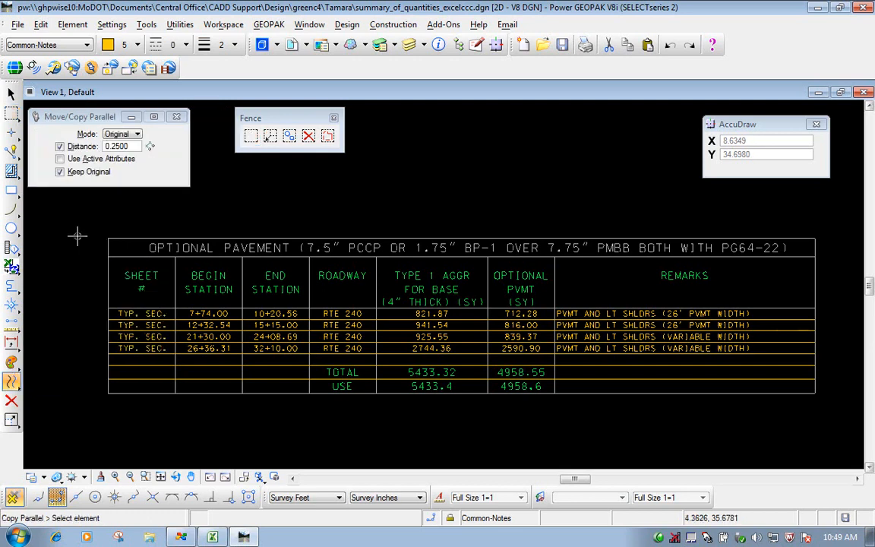
{"action": "left_click_drag", "start_coordinate": [91, 119], "coordinate": [104, 126]}
{"action": "left_click", "coordinate": [333, 118]}
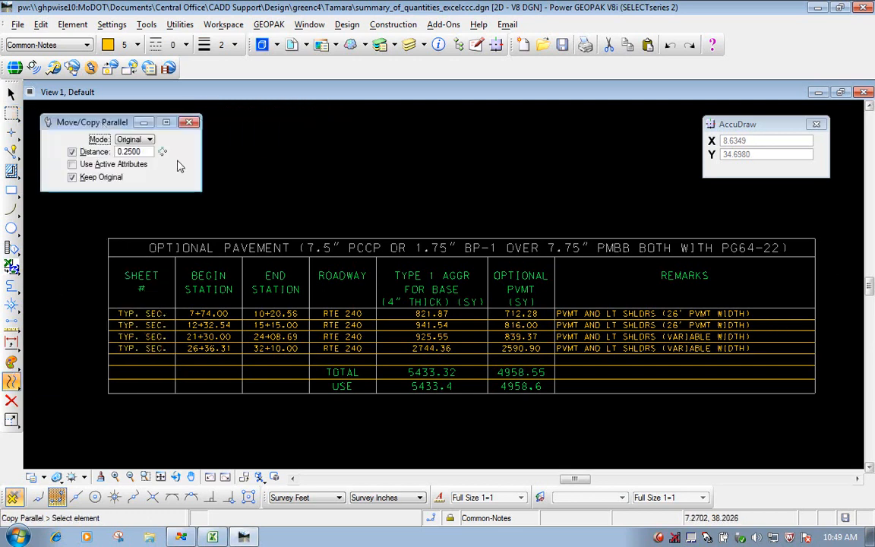
{"action": "left_click", "coordinate": [131, 139]}
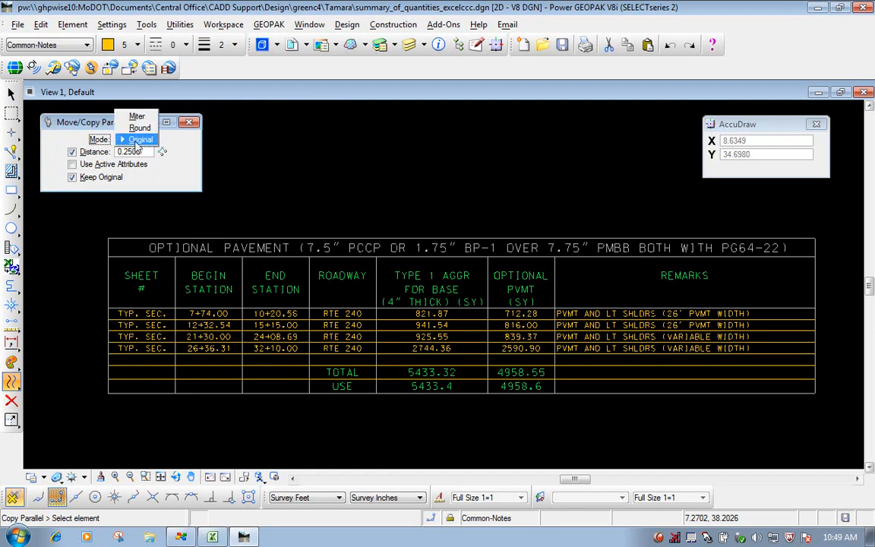
{"action": "left_click", "coordinate": [138, 142]}
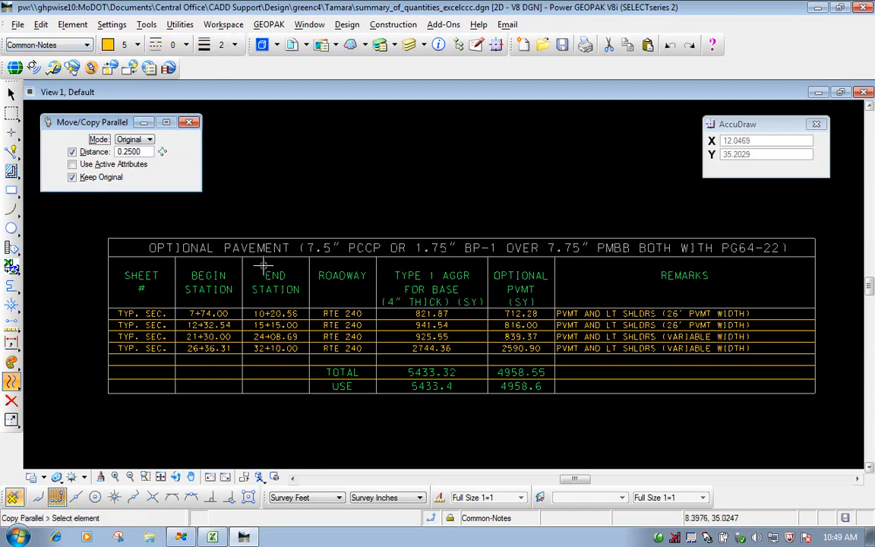
{"action": "left_click", "coordinate": [461, 256]}
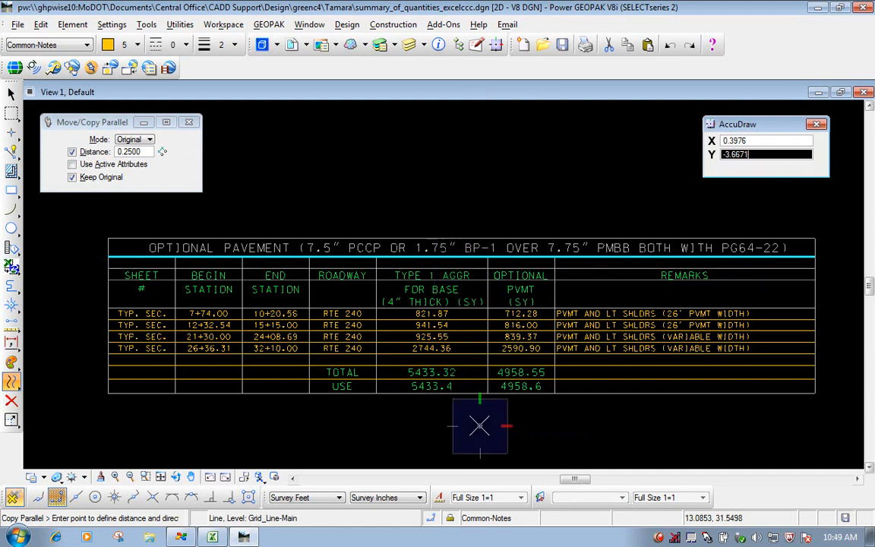
{"action": "left_click", "coordinate": [479, 423]}
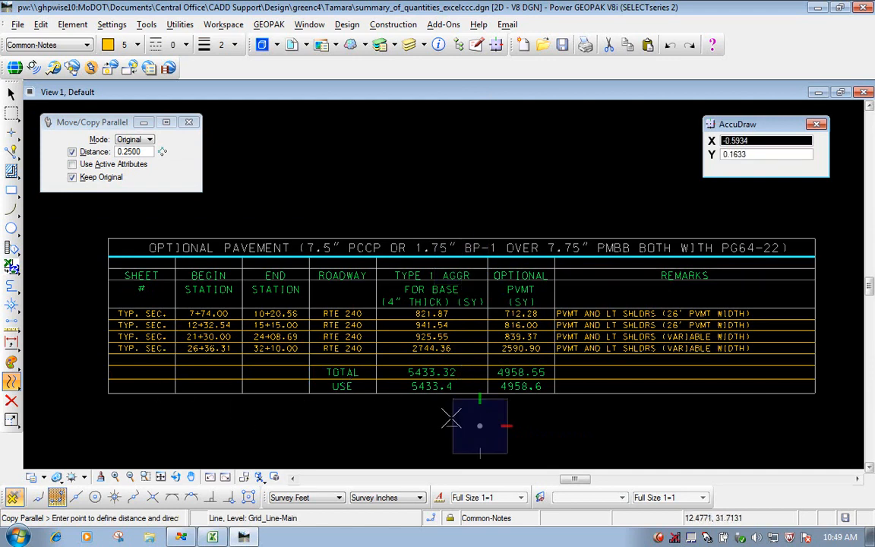
{"action": "right_click", "coordinate": [568, 419]}
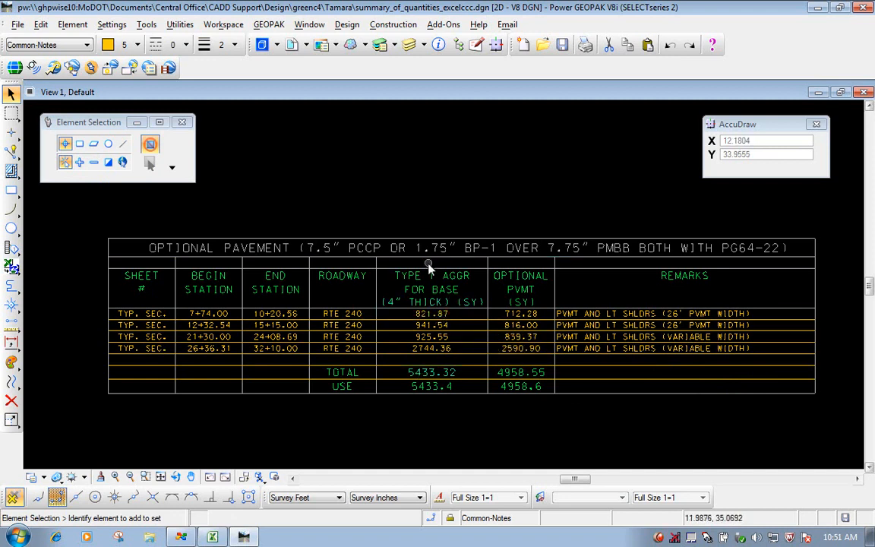
- Copy the 821.87 and 712.28 texts up into the blank row below the title using Intersect snaps, and clear the selection
{"action": "left_click", "coordinate": [438, 320]}
{"action": "left_click", "coordinate": [528, 317], "text": "ctrl"}
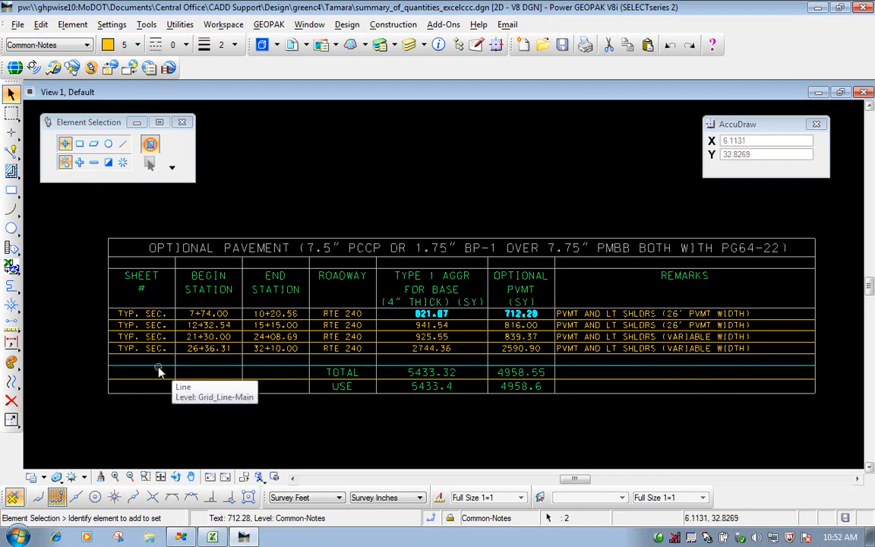
{"action": "left_click", "coordinate": [17, 227]}
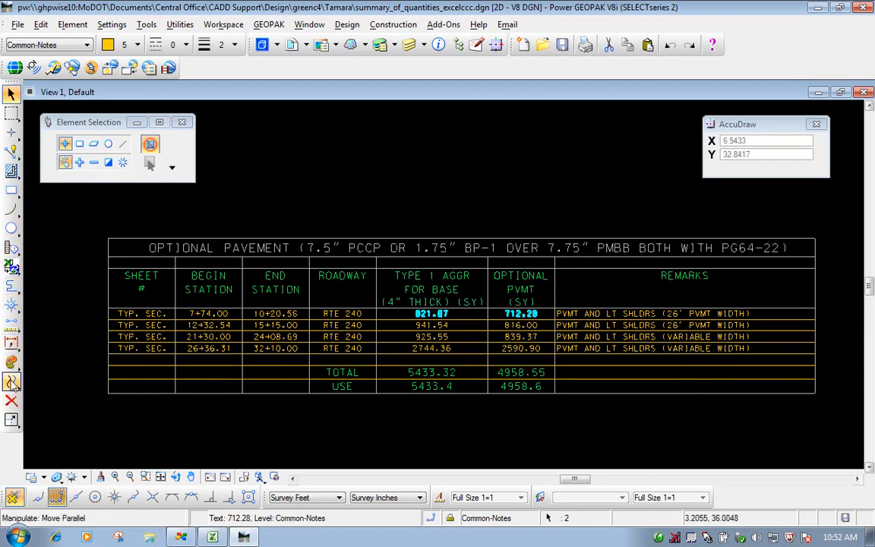
{"action": "left_click", "coordinate": [13, 383]}
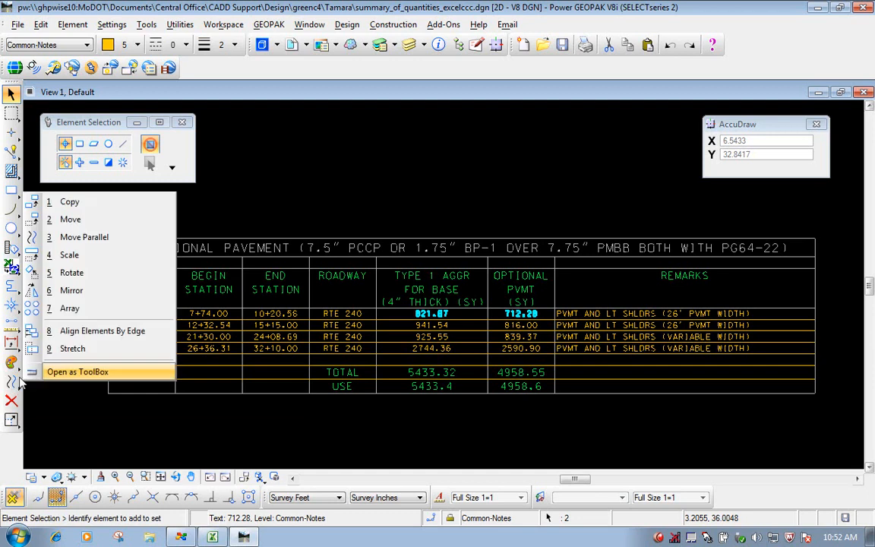
{"action": "left_click", "coordinate": [68, 204]}
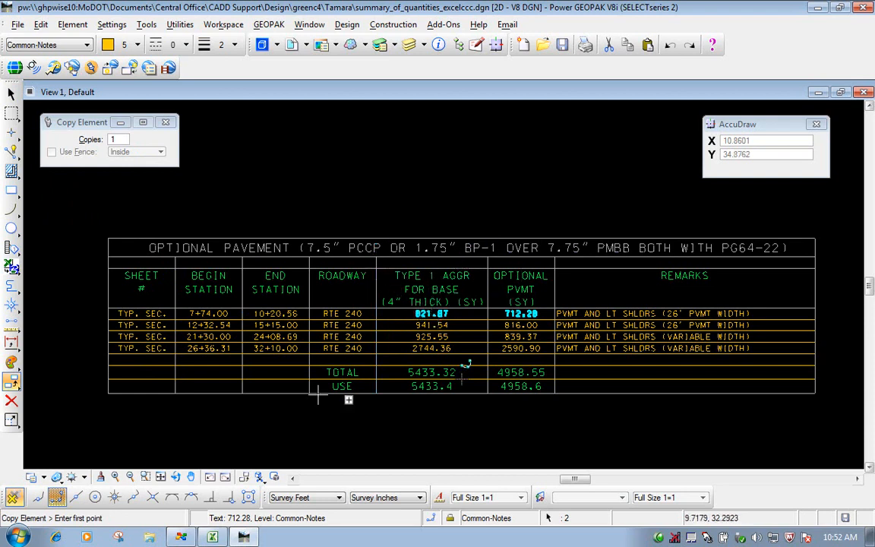
{"action": "left_click", "coordinate": [155, 499]}
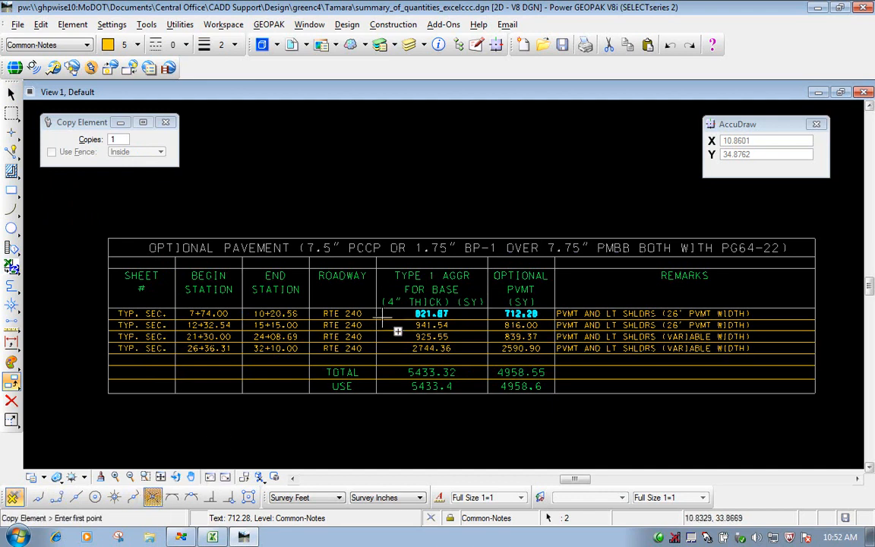
{"action": "scroll", "coordinate": [534, 230], "scroll_direction": "up", "scroll_amount": 3}
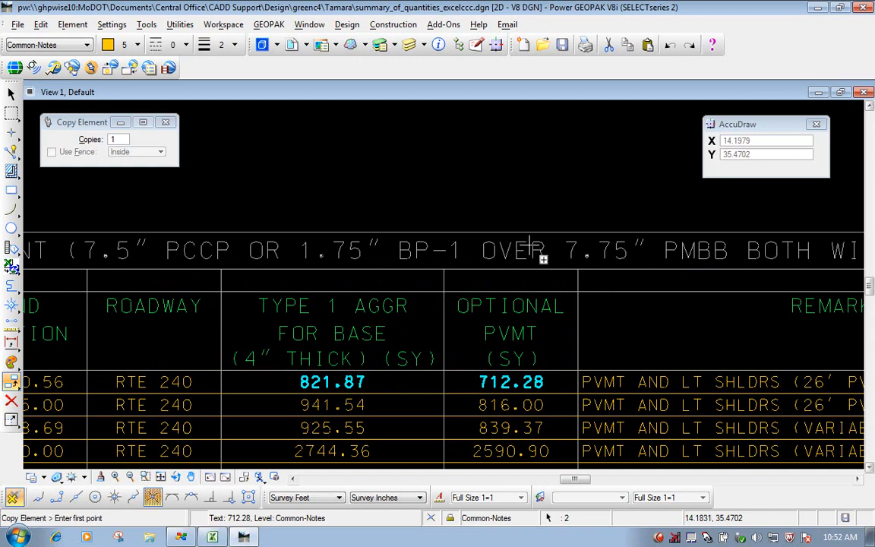
{"action": "left_click", "coordinate": [225, 355]}
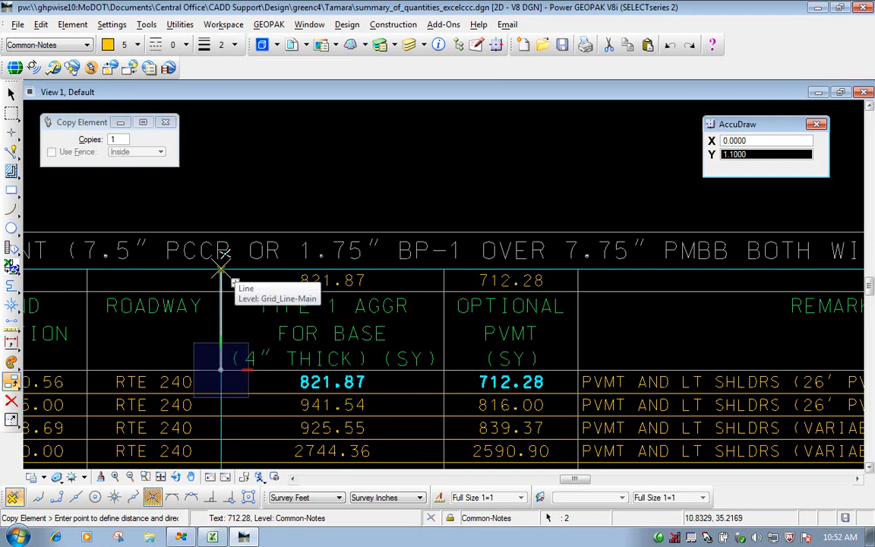
{"action": "left_click", "coordinate": [220, 269]}
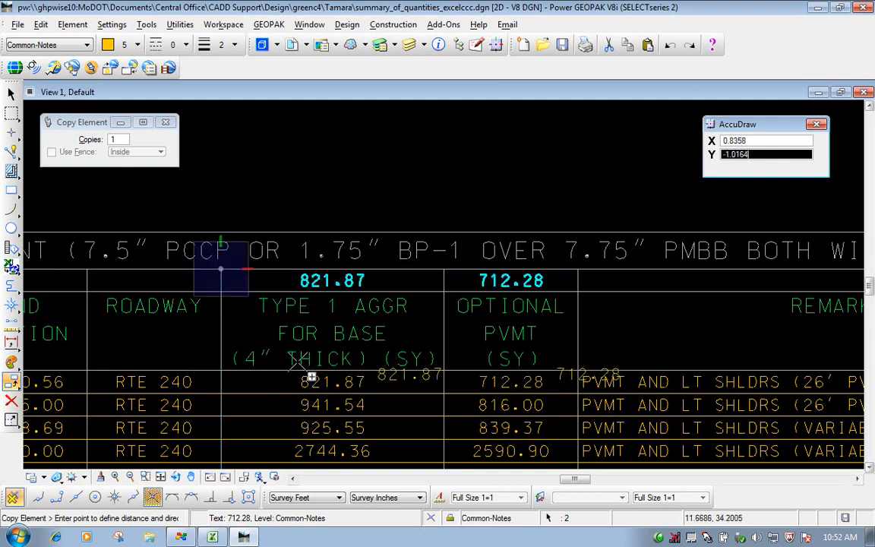
{"action": "right_click", "coordinate": [285, 182]}
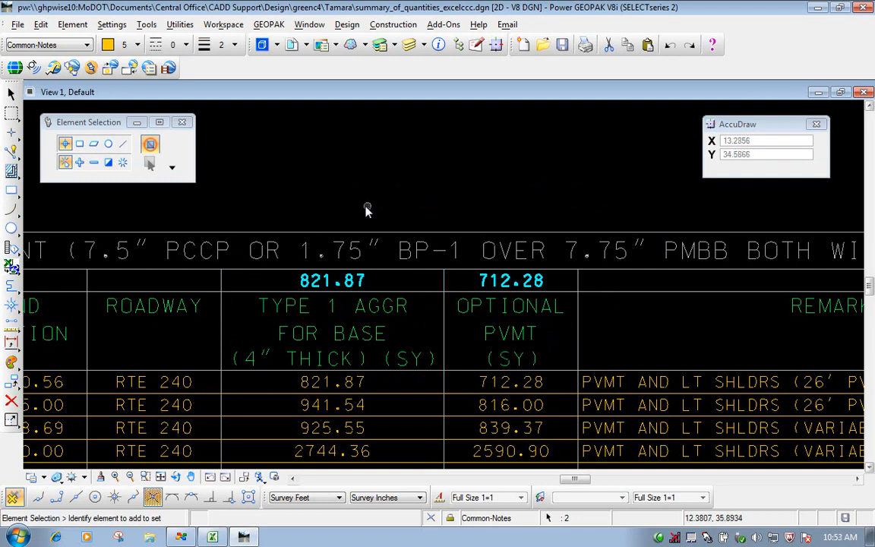
{"action": "left_click", "coordinate": [66, 145]}
{"action": "left_click", "coordinate": [65, 165]}
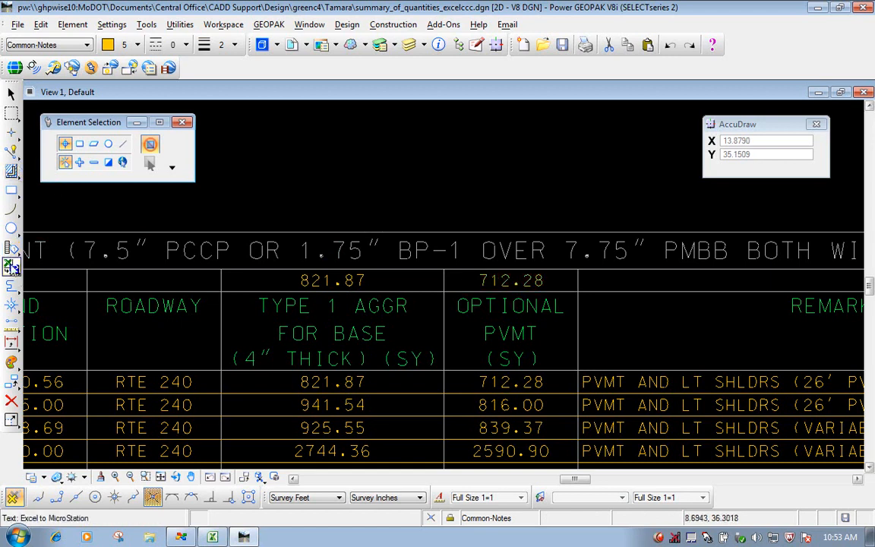
- Edit the copied 821.87 text above the TYPE 1 AGGR heading to read "Line: 010"
{"action": "left_click", "coordinate": [11, 247]}
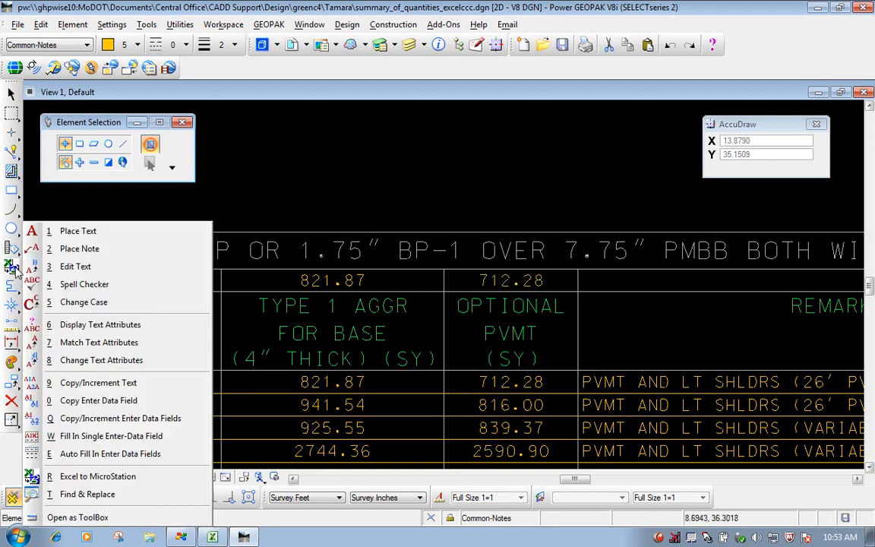
{"action": "left_click", "coordinate": [75, 267]}
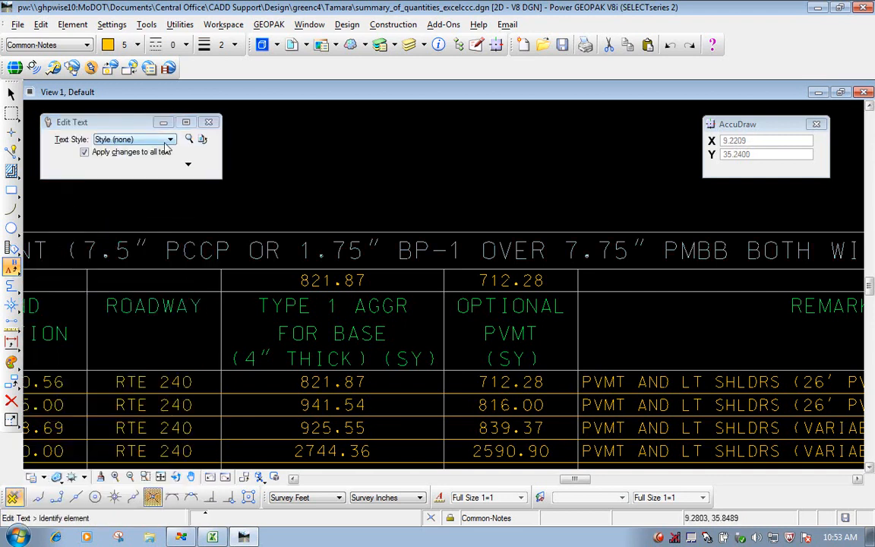
{"action": "left_click", "coordinate": [337, 281]}
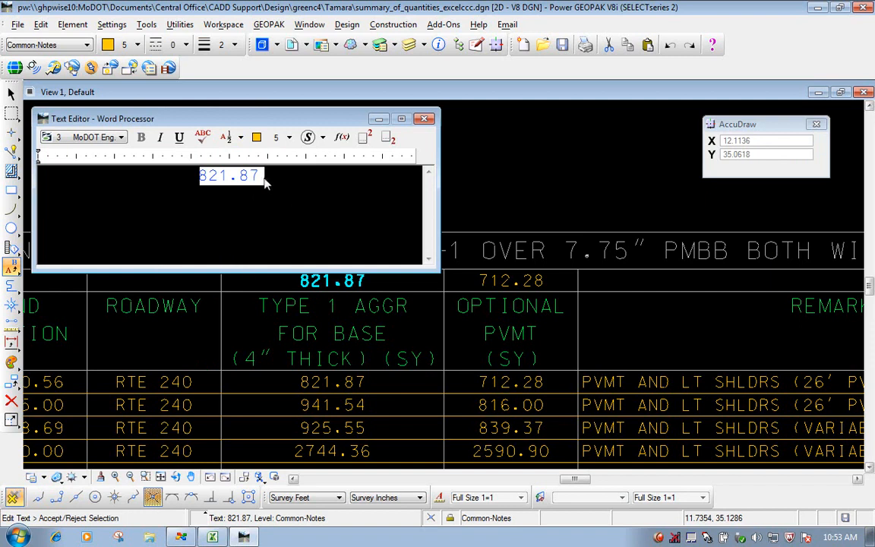
{"action": "left_click_drag", "start_coordinate": [266, 177], "coordinate": [205, 177]}
{"action": "type", "text": "Line:010"}
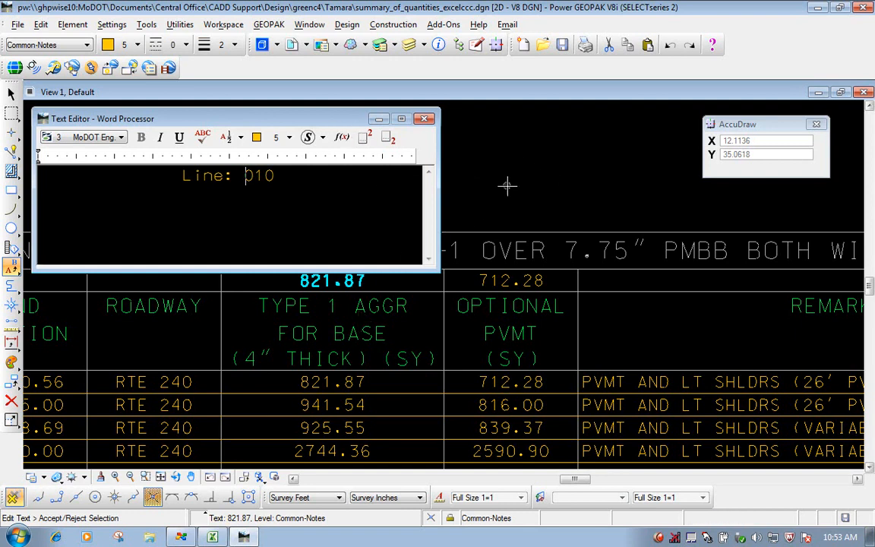
{"action": "left_click", "coordinate": [529, 170]}
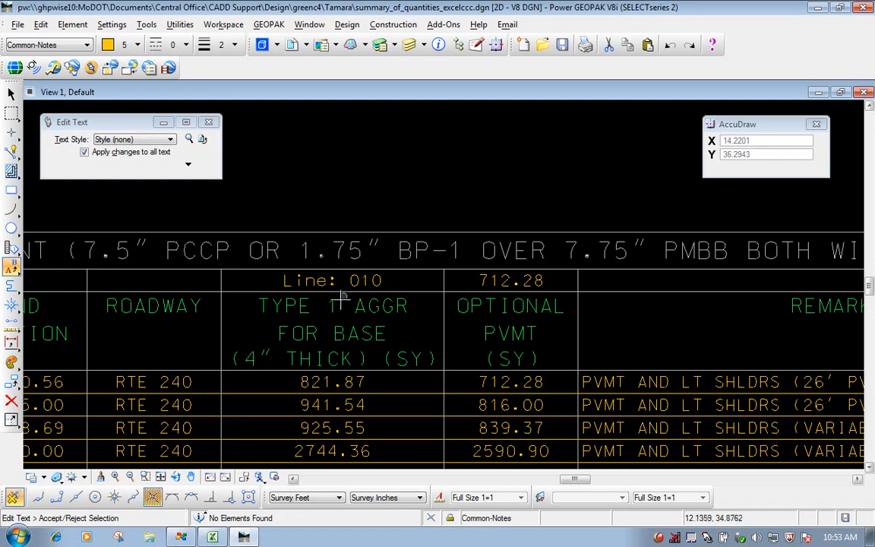
- Change the copied 712.28 text above the OPTIONAL PVMT heading to "Line: 030"
{"action": "left_click", "coordinate": [505, 271]}
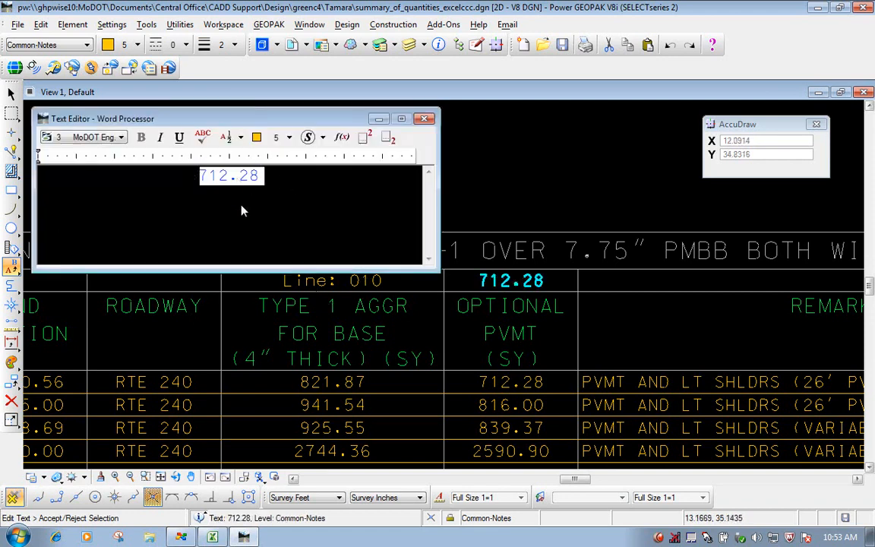
{"action": "type", "text": "Line: 030"}
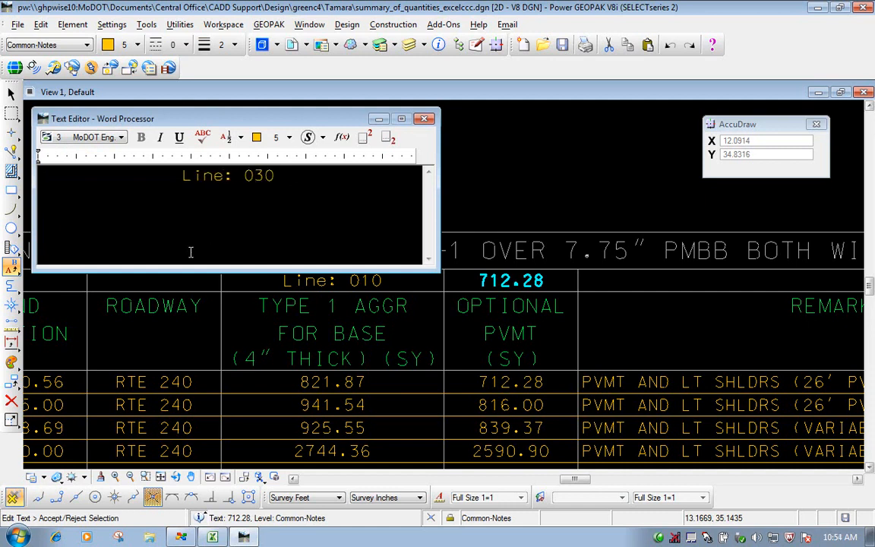
{"action": "left_click", "coordinate": [494, 125]}
{"action": "scroll", "coordinate": [368, 305], "scroll_direction": "down", "scroll_amount": 3}
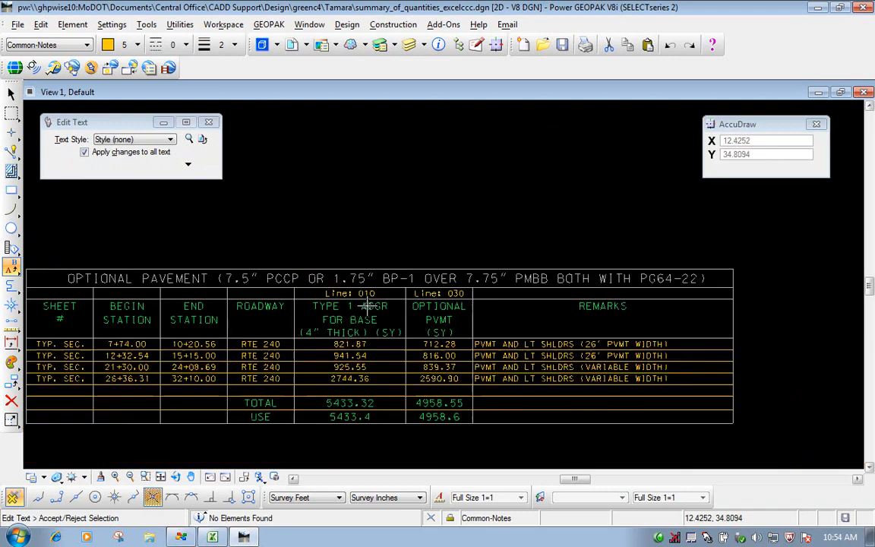
- Place a Block fence in Inside mode around the lower part of the table, from the 26+36.31 row through the USE row
{"action": "scroll", "coordinate": [368, 305], "scroll_direction": "down", "scroll_amount": 3}
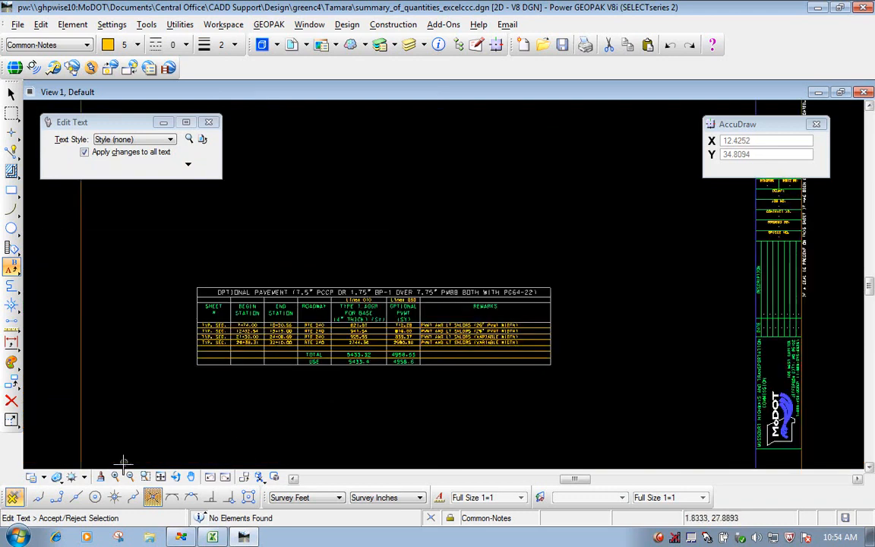
{"action": "left_click", "coordinate": [190, 476]}
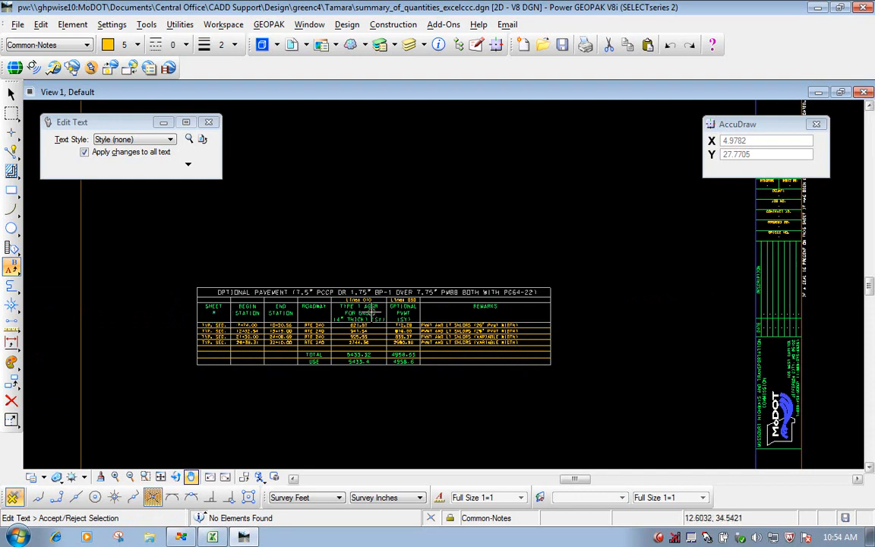
{"action": "scroll", "coordinate": [277, 304], "scroll_direction": "up", "scroll_amount": 3}
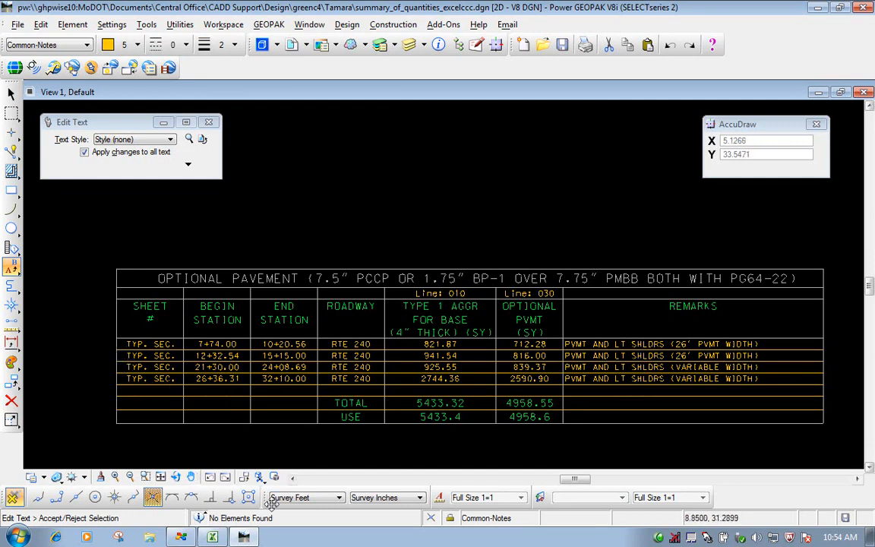
{"action": "mouse_move", "coordinate": [257, 537]}
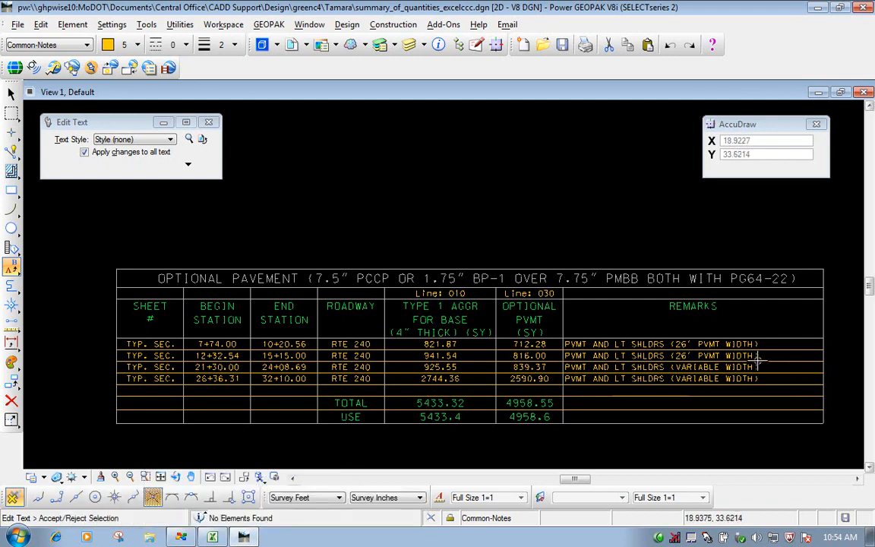
{"action": "left_click", "coordinate": [12, 113]}
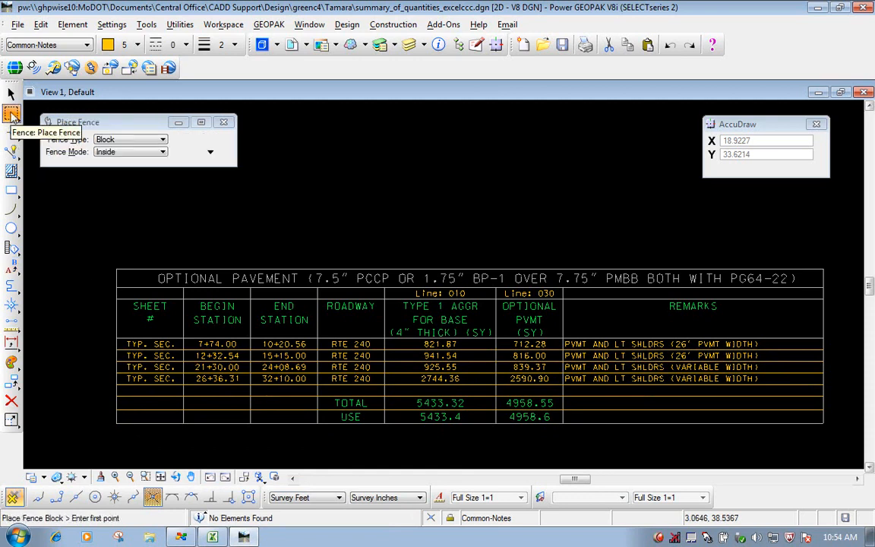
{"action": "left_click", "coordinate": [114, 370]}
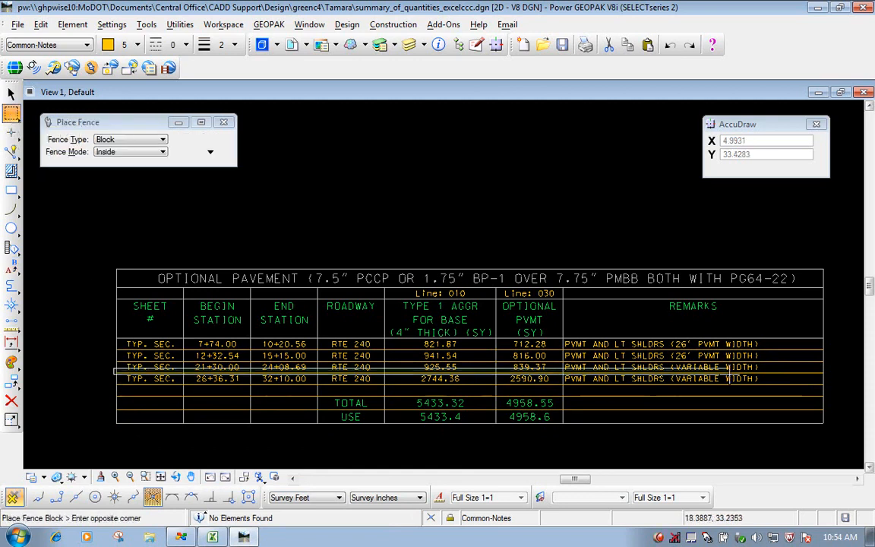
{"action": "left_click", "coordinate": [840, 432]}
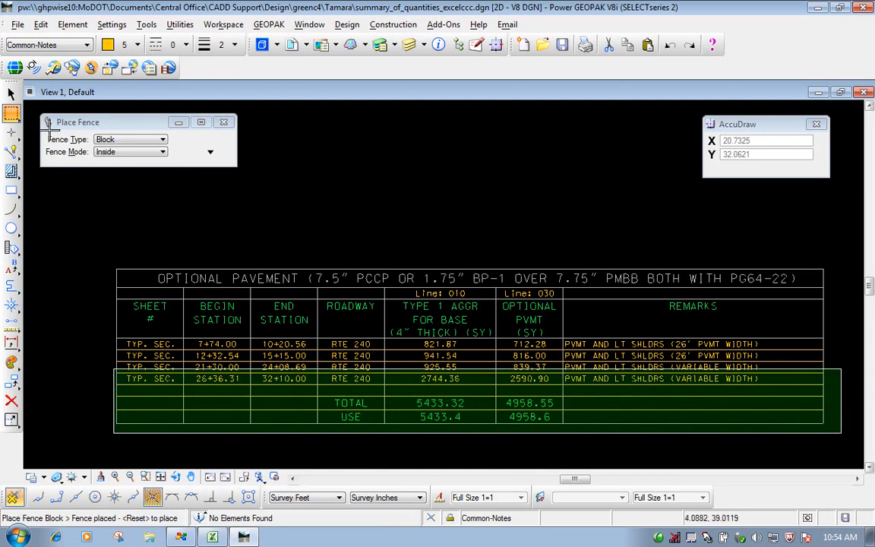
- Stretch the fence contents down by one row height to open a gap above the 26+36.31 row, and remove the fence
{"action": "left_click", "coordinate": [11, 115]}
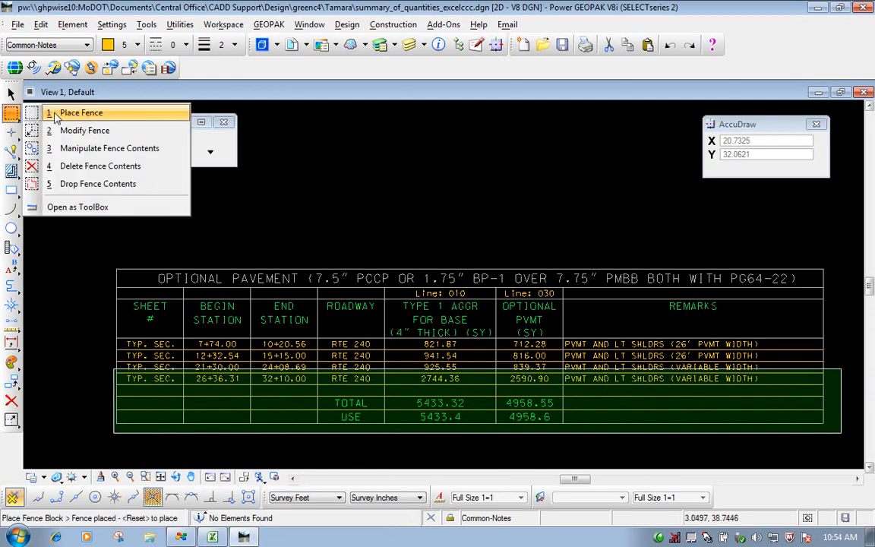
{"action": "left_click", "coordinate": [81, 151]}
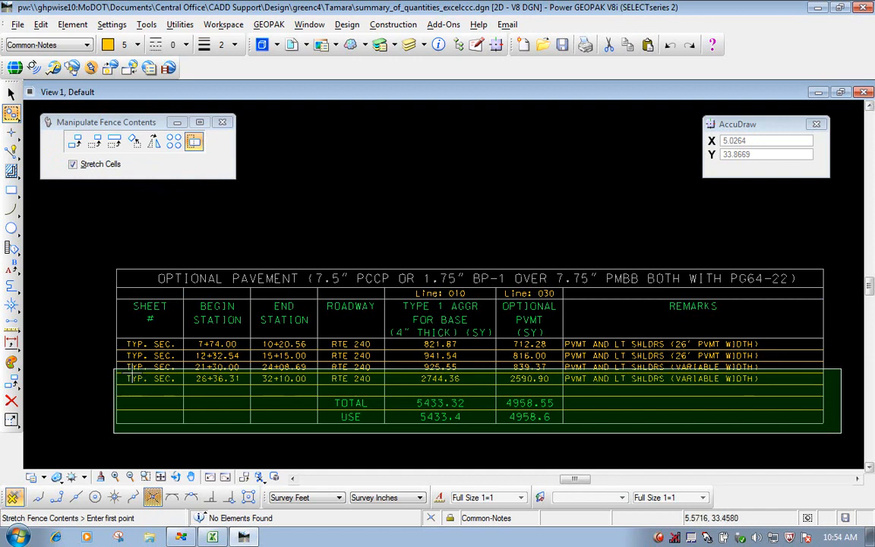
{"action": "scroll", "coordinate": [115, 367], "scroll_direction": "up", "scroll_amount": 3}
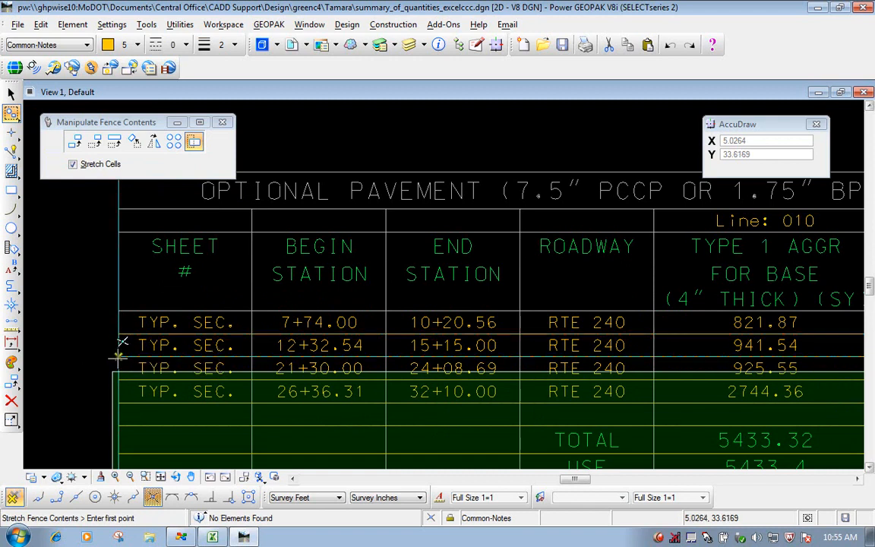
{"action": "left_click", "coordinate": [118, 331]}
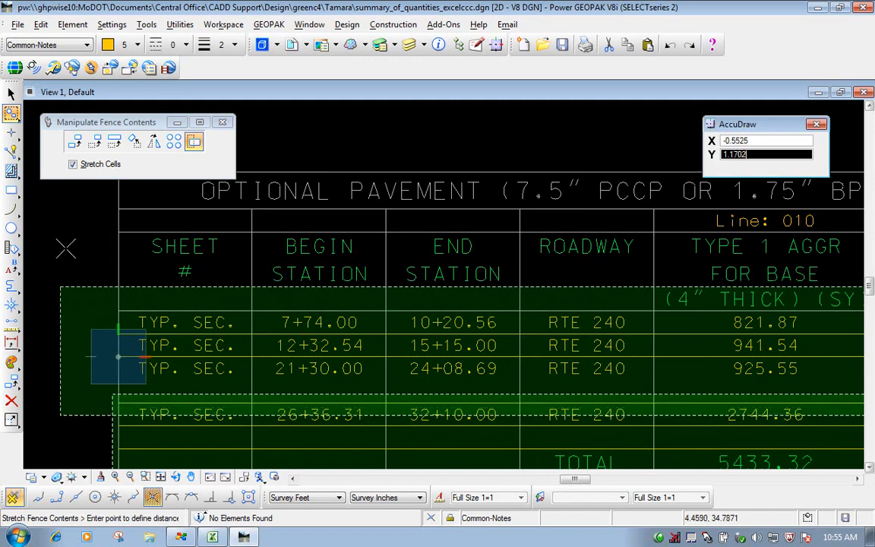
{"action": "left_click", "coordinate": [74, 250]}
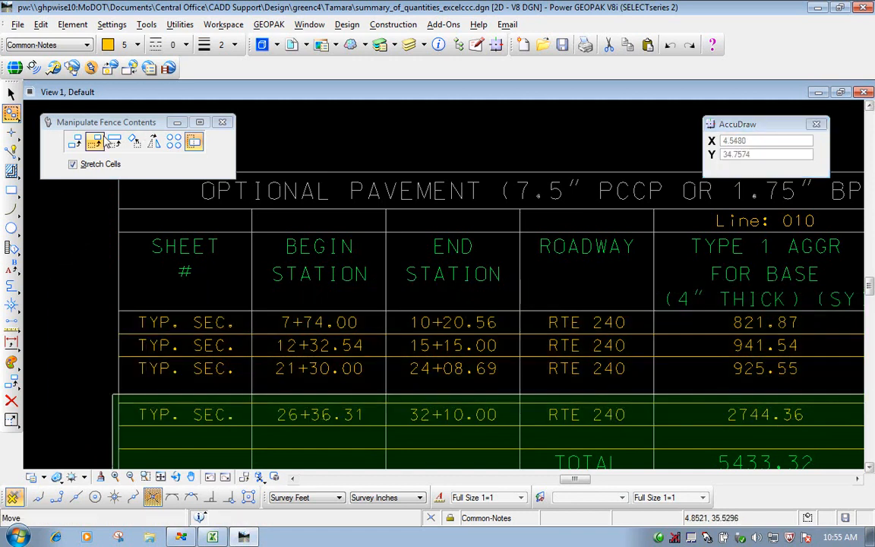
{"action": "left_click", "coordinate": [18, 112]}
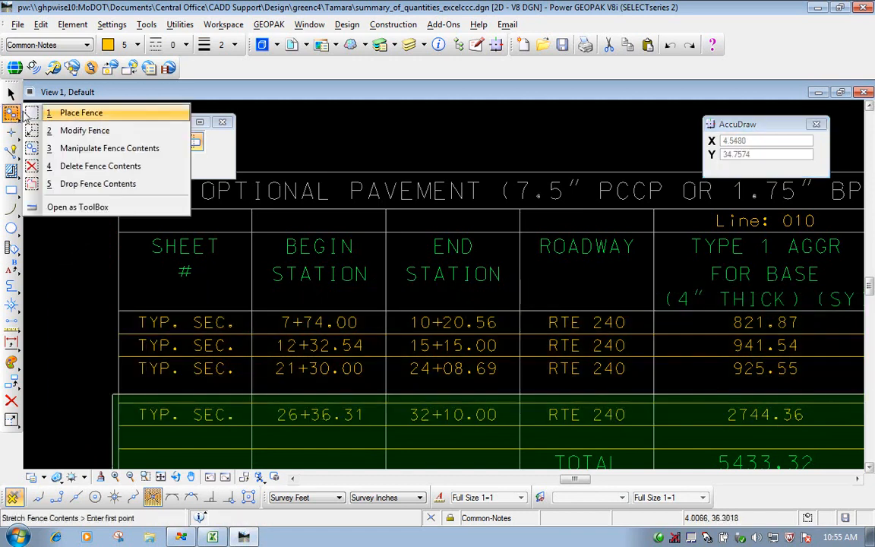
{"action": "left_click", "coordinate": [89, 116]}
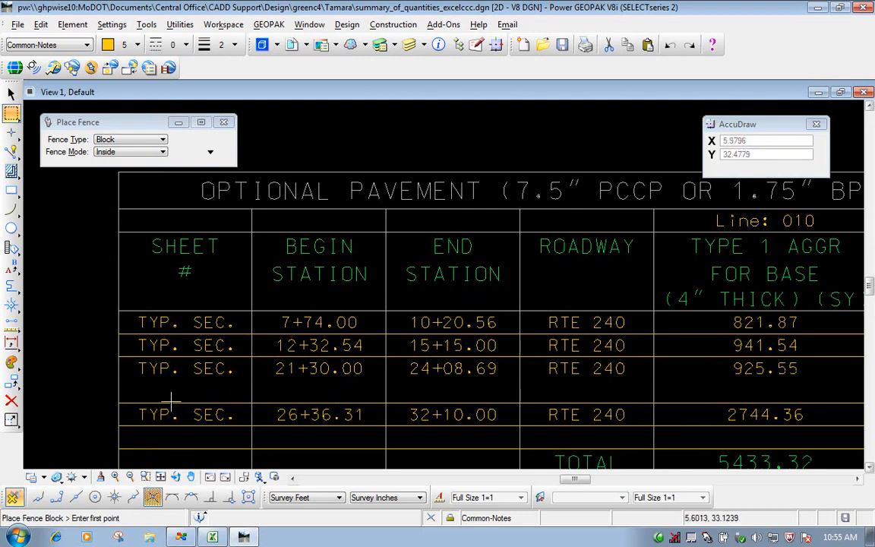
- Copy the grid line above the 26+36.31 row parallel upward at a distance of 0.2500, using Original mode and keeping the original
{"action": "left_click", "coordinate": [13, 383]}
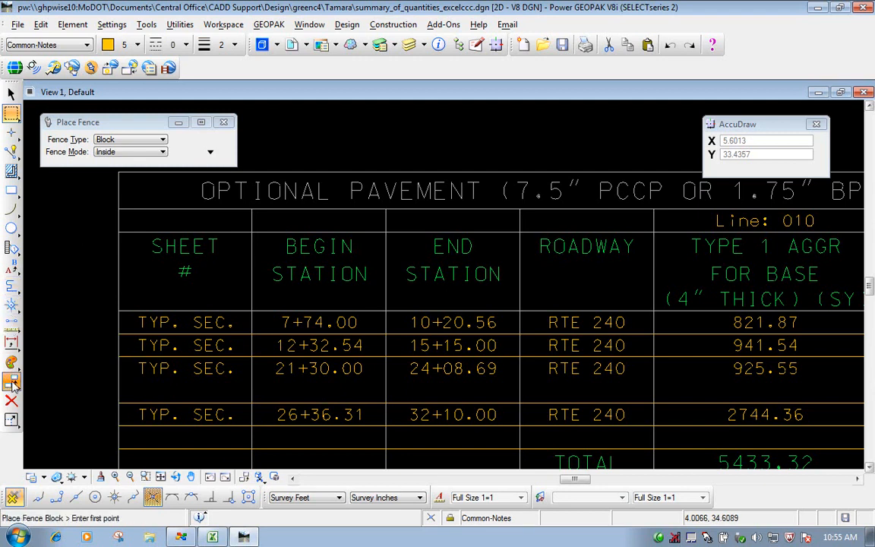
{"action": "left_click", "coordinate": [76, 237]}
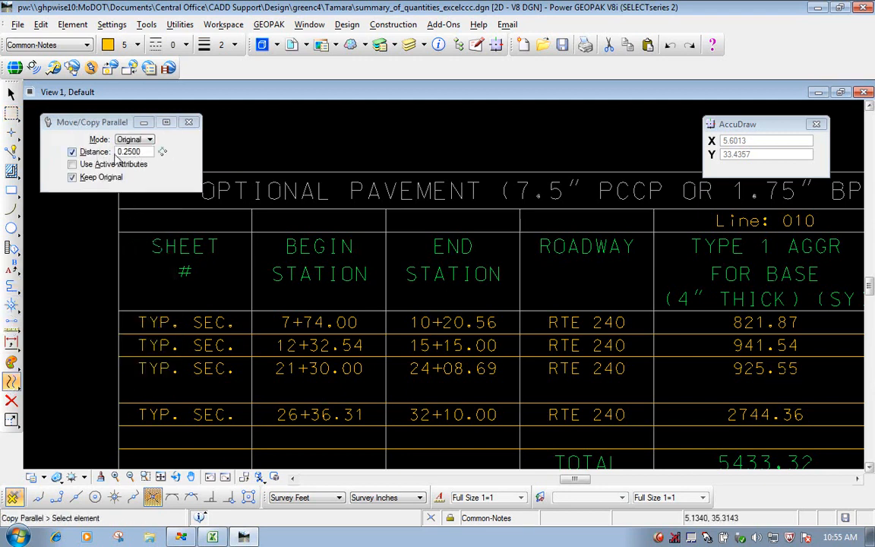
{"action": "left_click", "coordinate": [269, 402]}
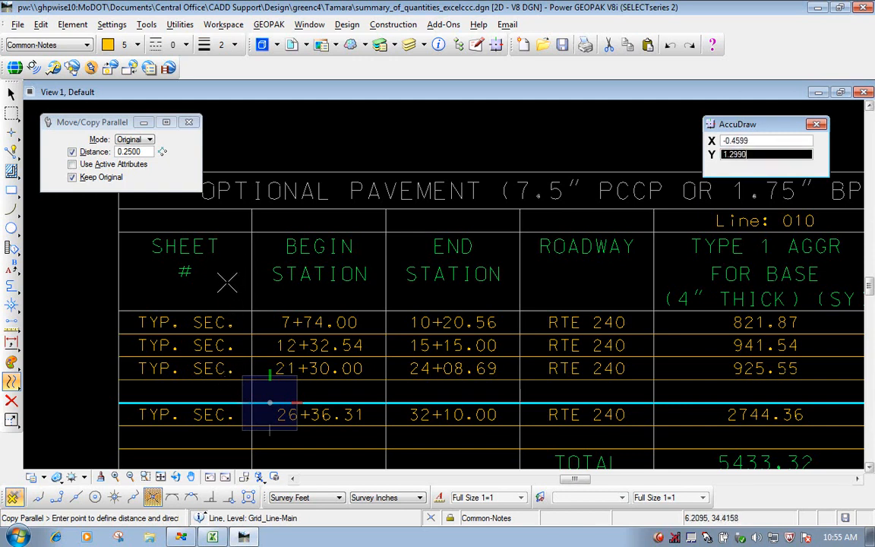
{"action": "right_click", "coordinate": [217, 284]}
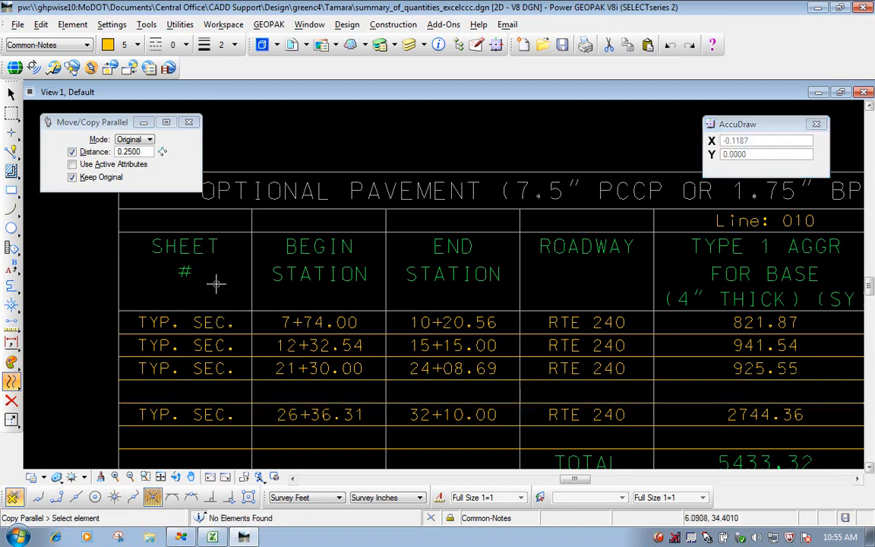
{"action": "left_click", "coordinate": [189, 122]}
- Zoom the view to the whole optional pavement table to examine the added blank row
{"action": "scroll", "coordinate": [349, 385], "scroll_direction": "down", "scroll_amount": 3}
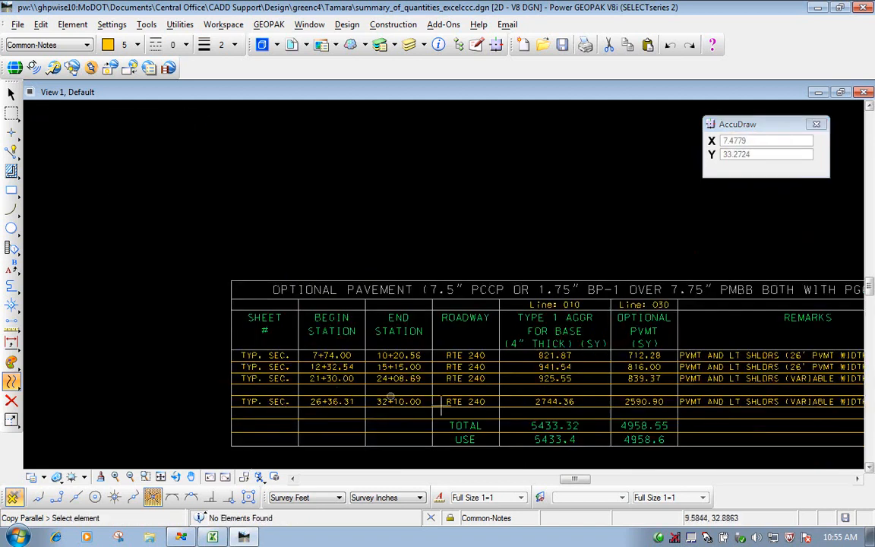
{"action": "left_click", "coordinate": [857, 479]}
{"action": "left_click", "coordinate": [857, 479]}
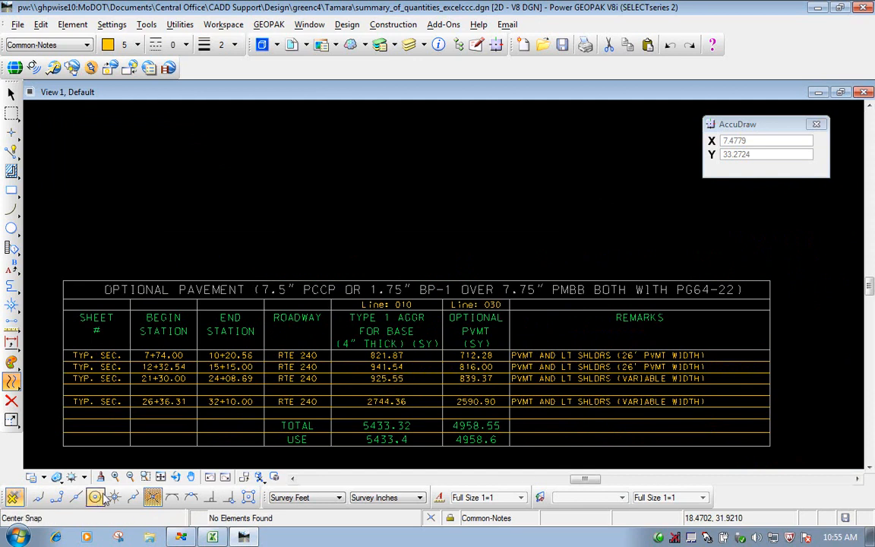
{"action": "left_click", "coordinate": [130, 477]}
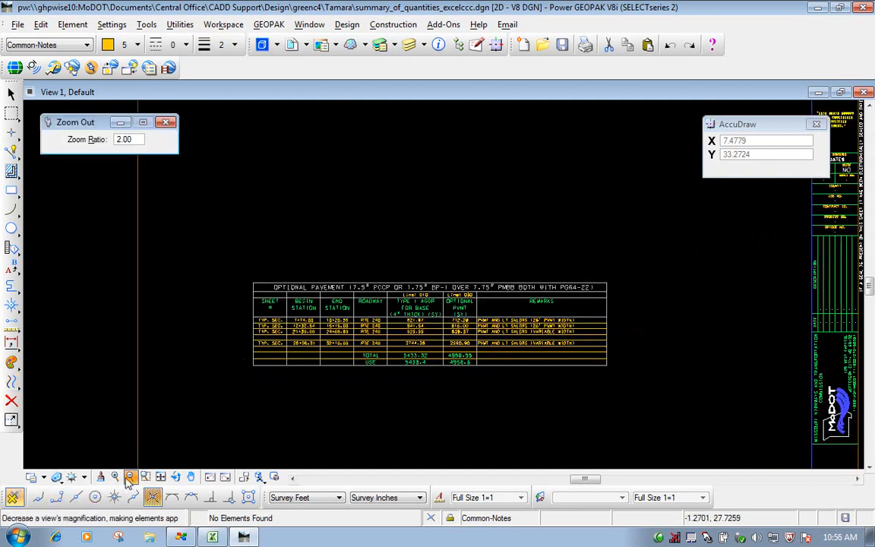
{"action": "left_click", "coordinate": [145, 476]}
{"action": "left_click", "coordinate": [236, 266]}
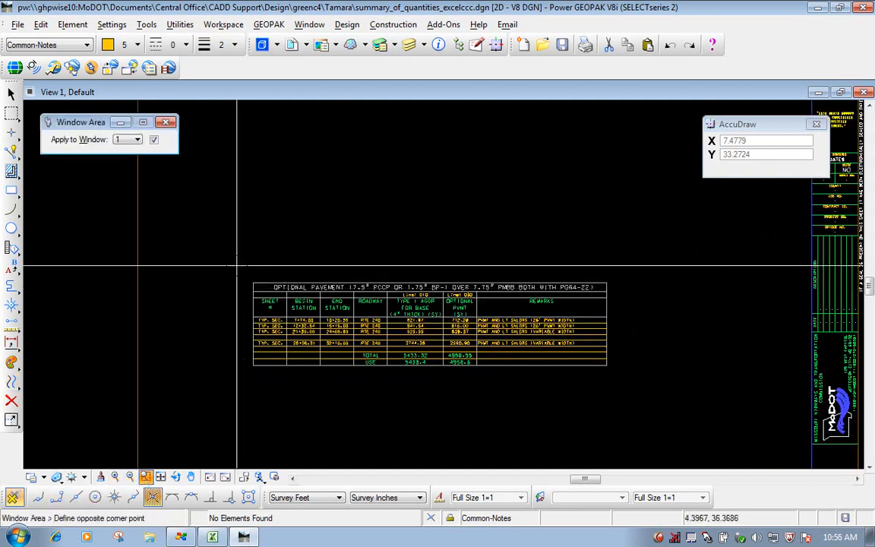
{"action": "left_click", "coordinate": [625, 353]}
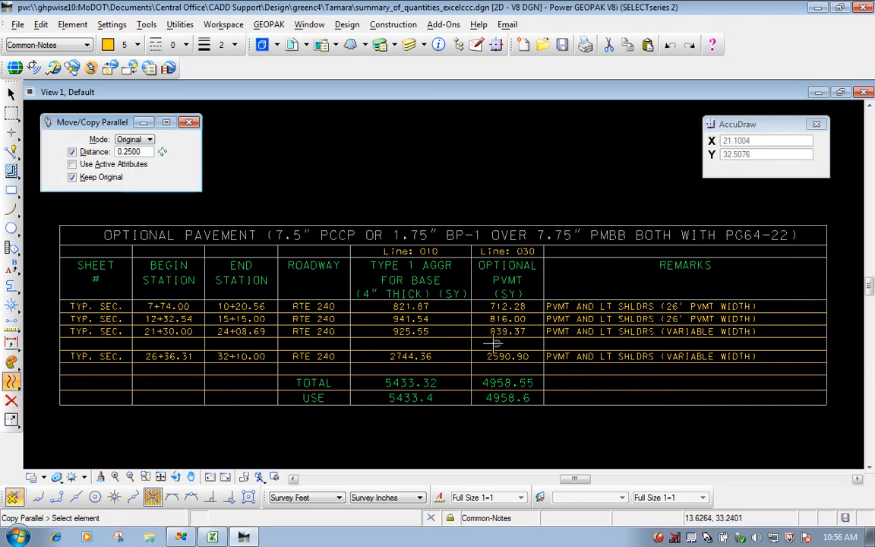